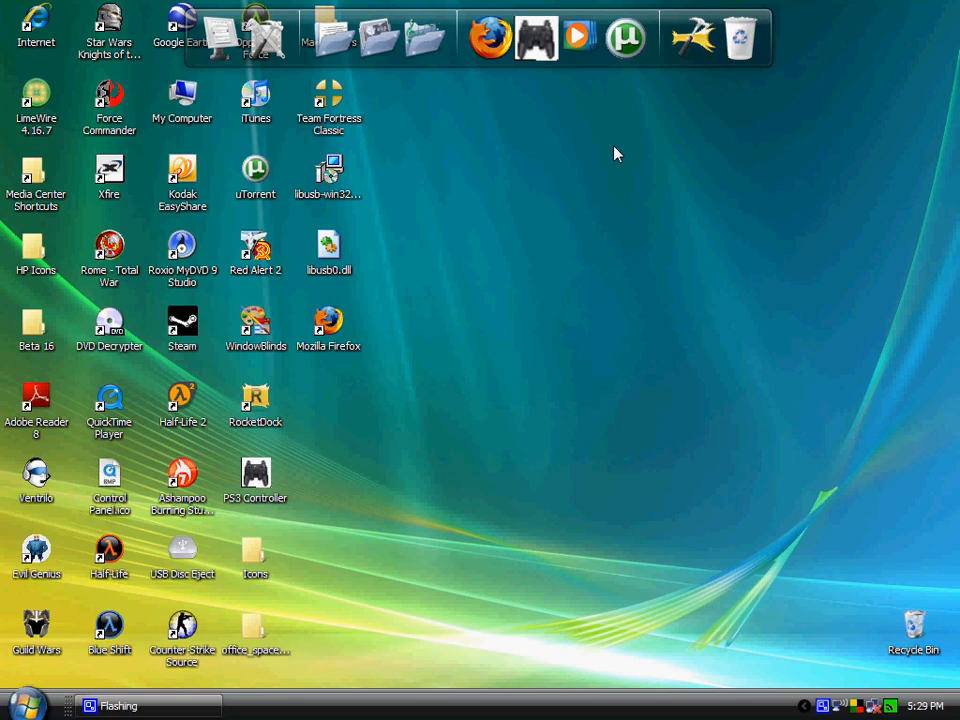
- Open the C: drive from My Computer and view the options for creating a new folder there
click(220, 48)
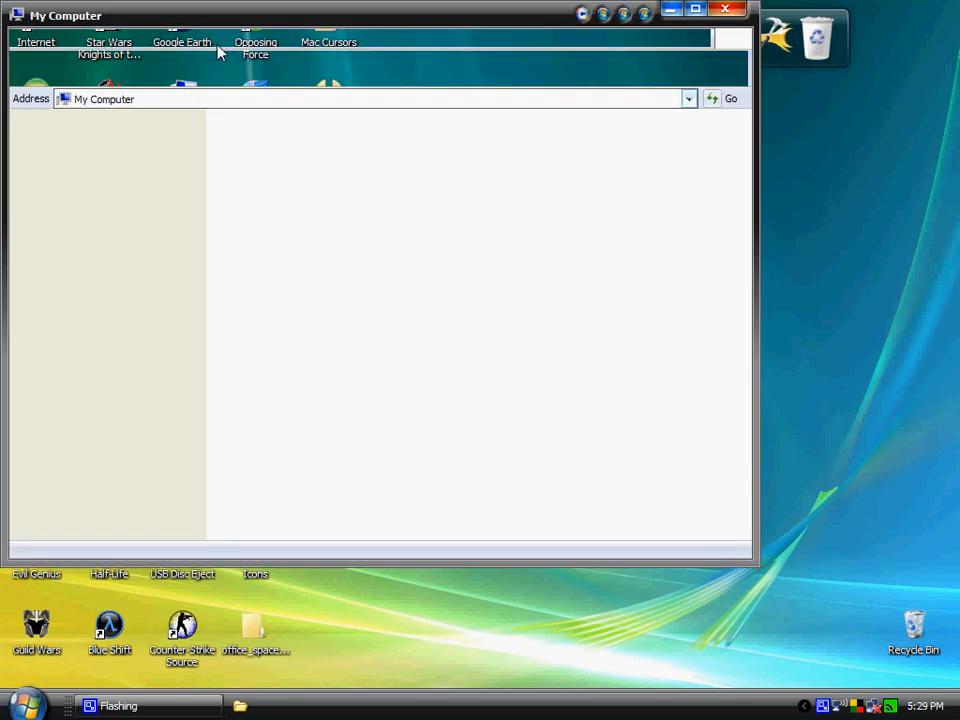
double_click(276, 378)
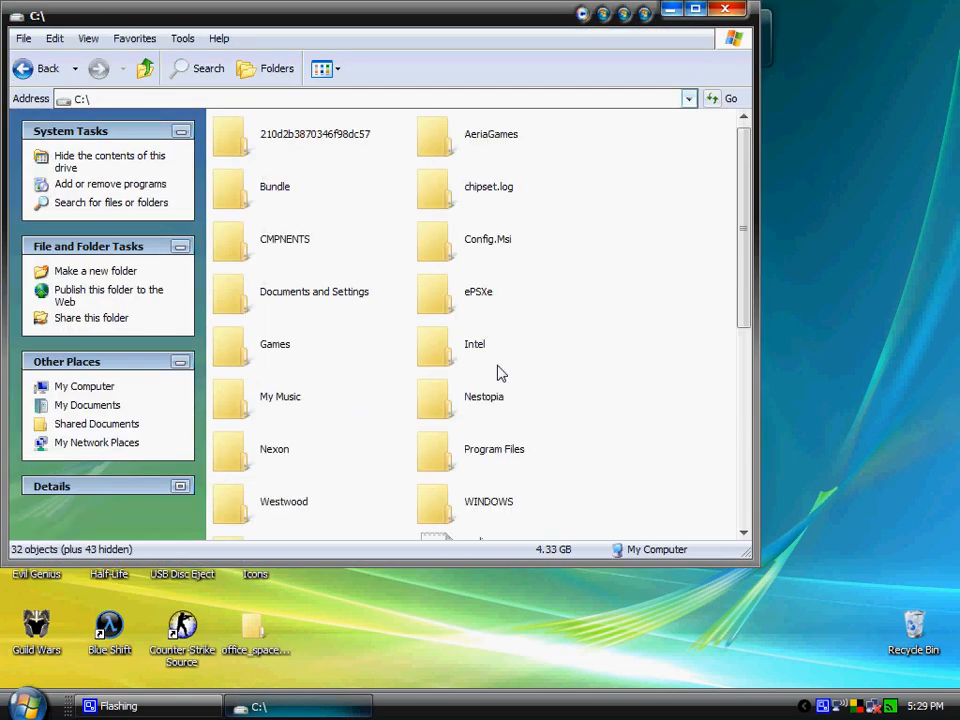
right_click(617, 331)
mouse_move(674, 461)
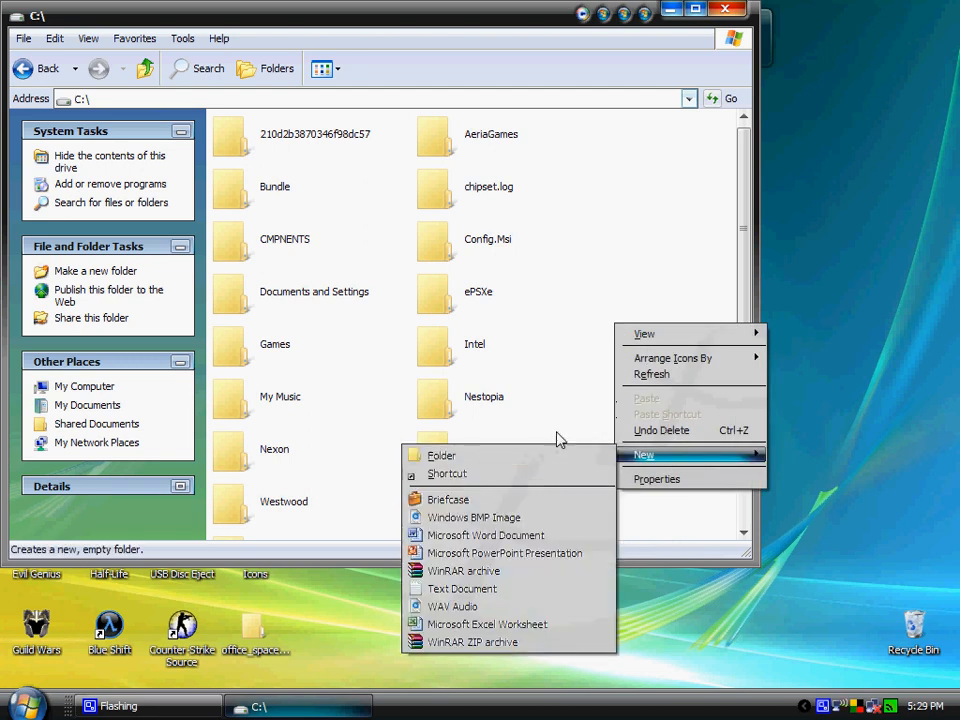
click(556, 313)
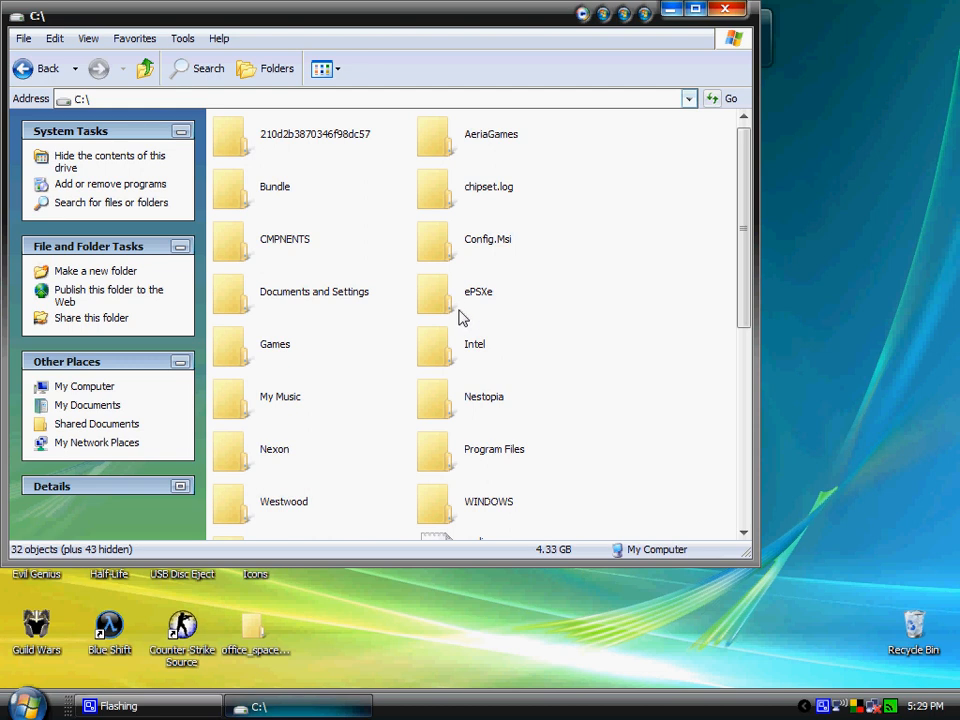
click(672, 12)
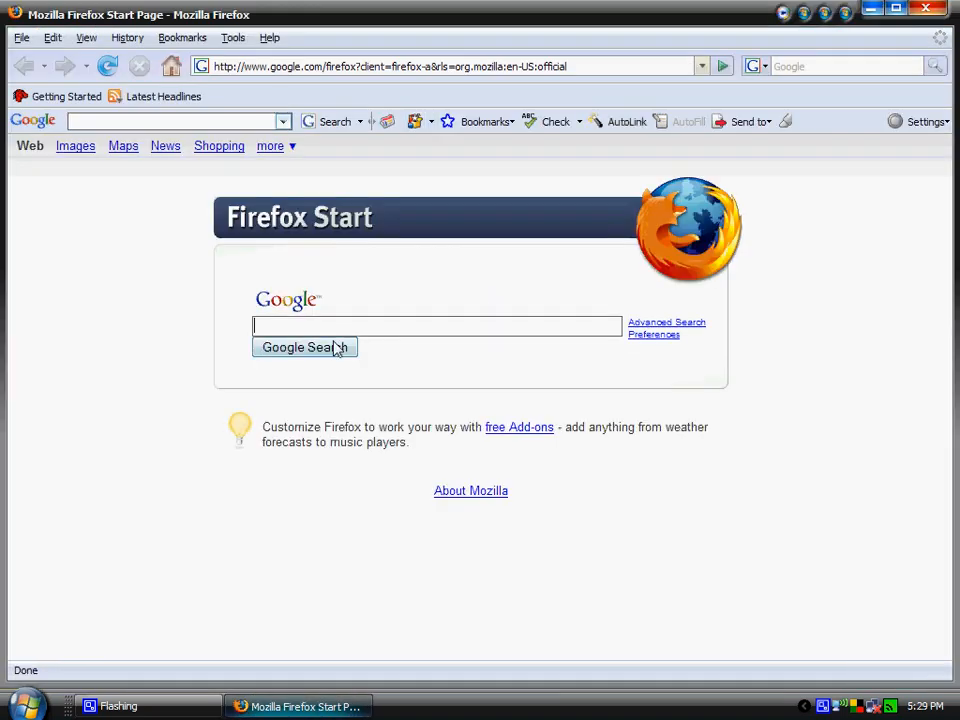
- In Firefox, search Google for ePSXe and open the Downloads page of the official ePSXe website
text(ePSXe)
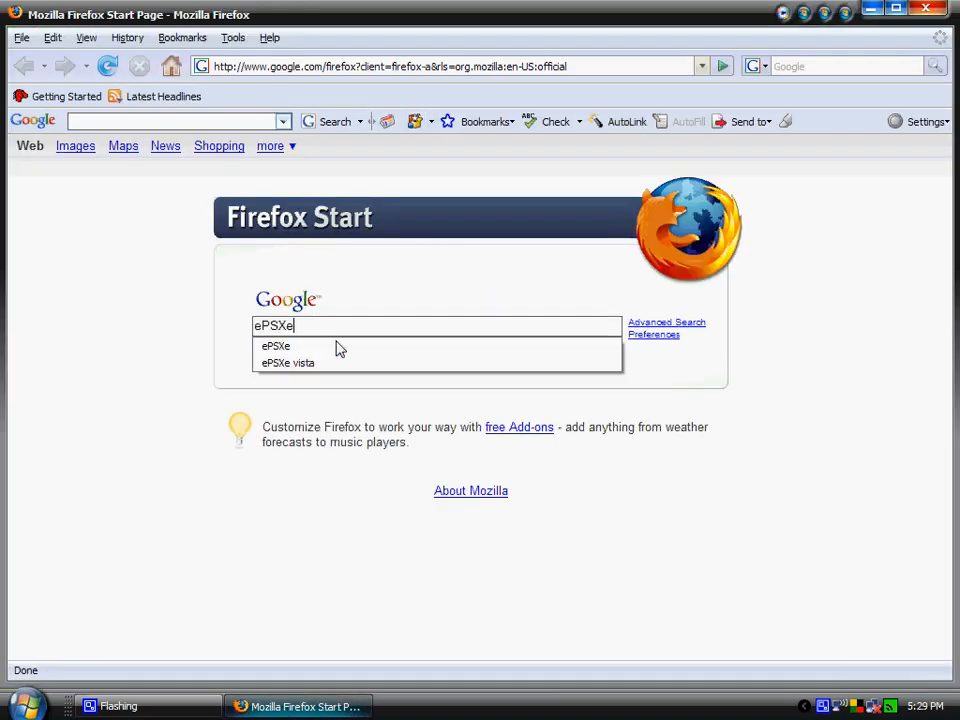
click(340, 347)
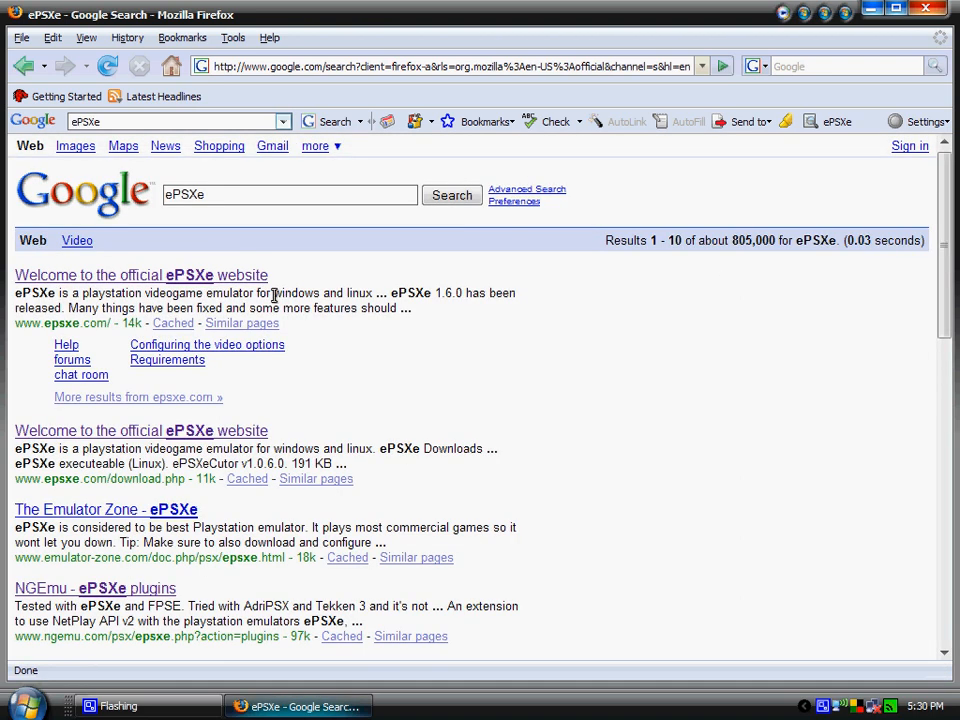
click(213, 276)
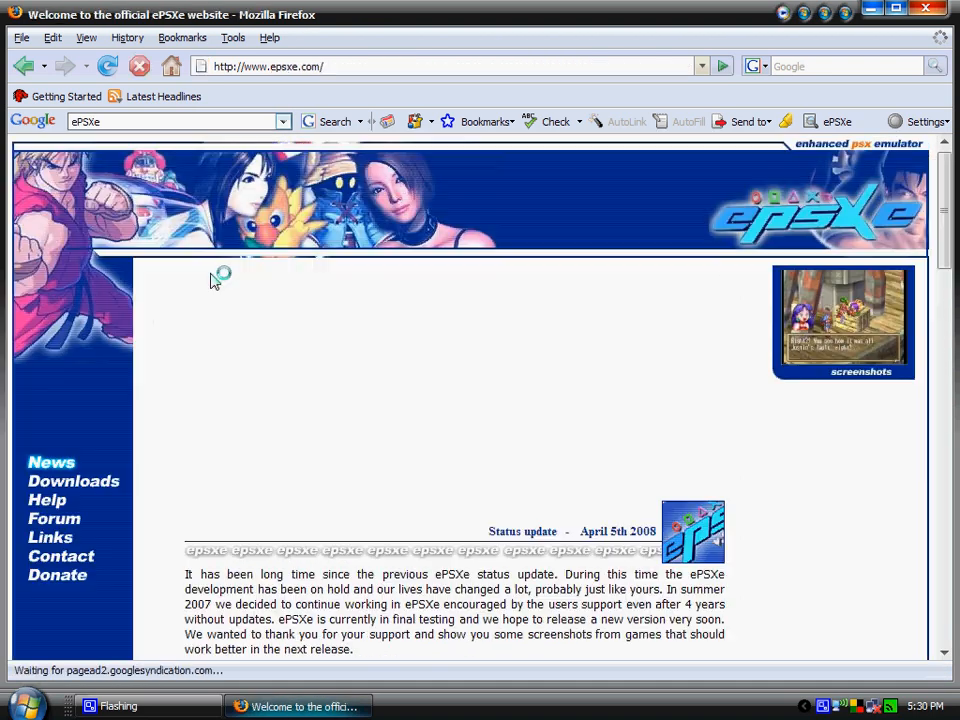
click(90, 482)
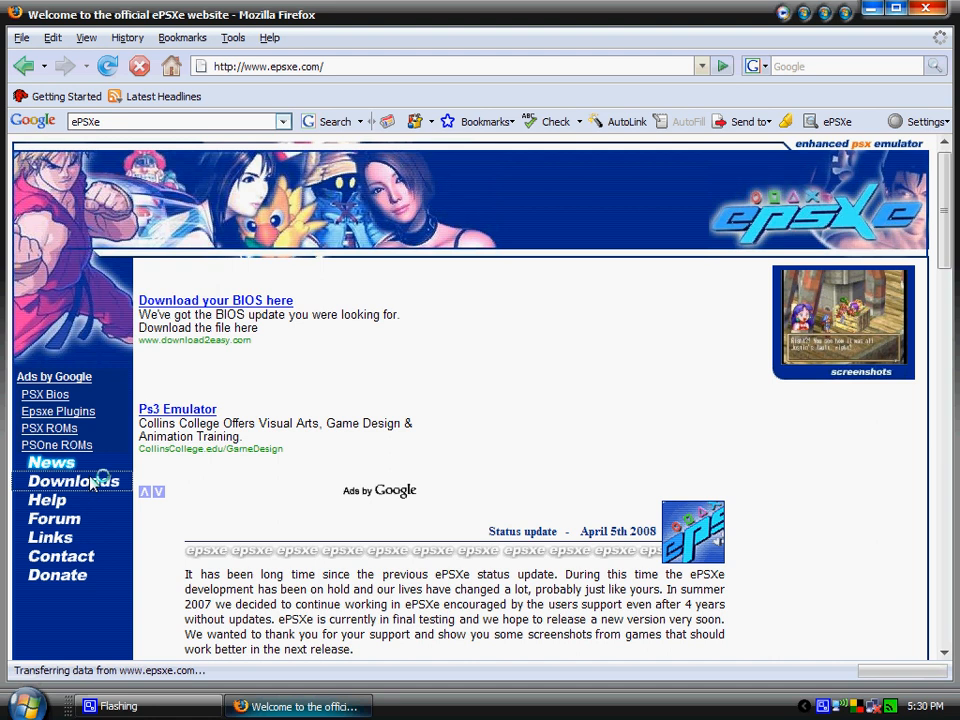
- Download the Win32 executable archive of ePSXe v1.6.0 and open it in WinRAR
scroll(360, 490, down, 3)
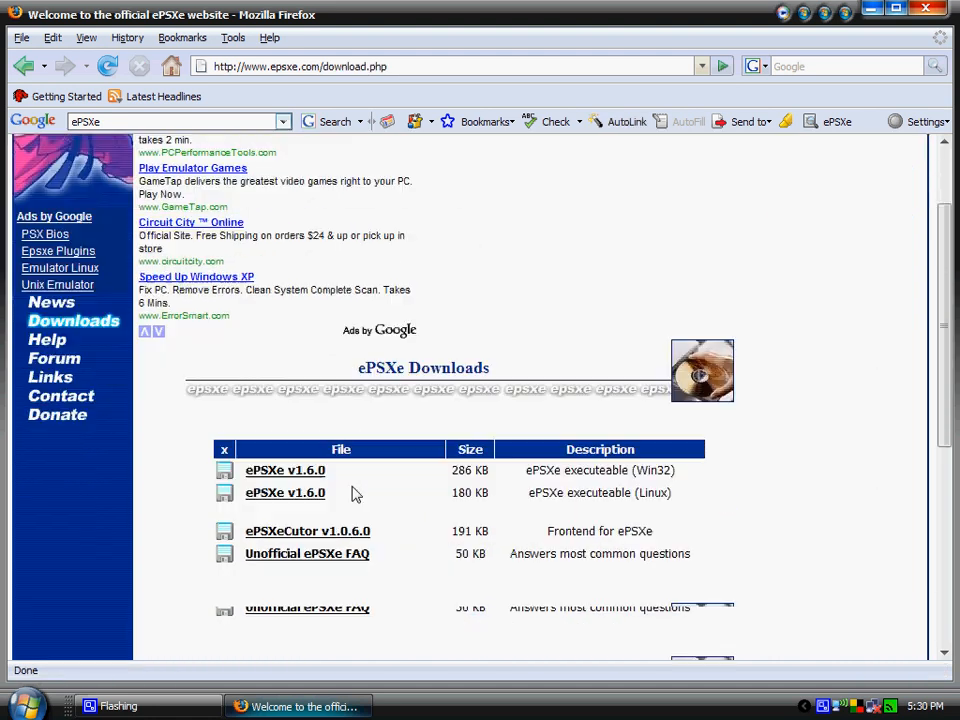
click(293, 469)
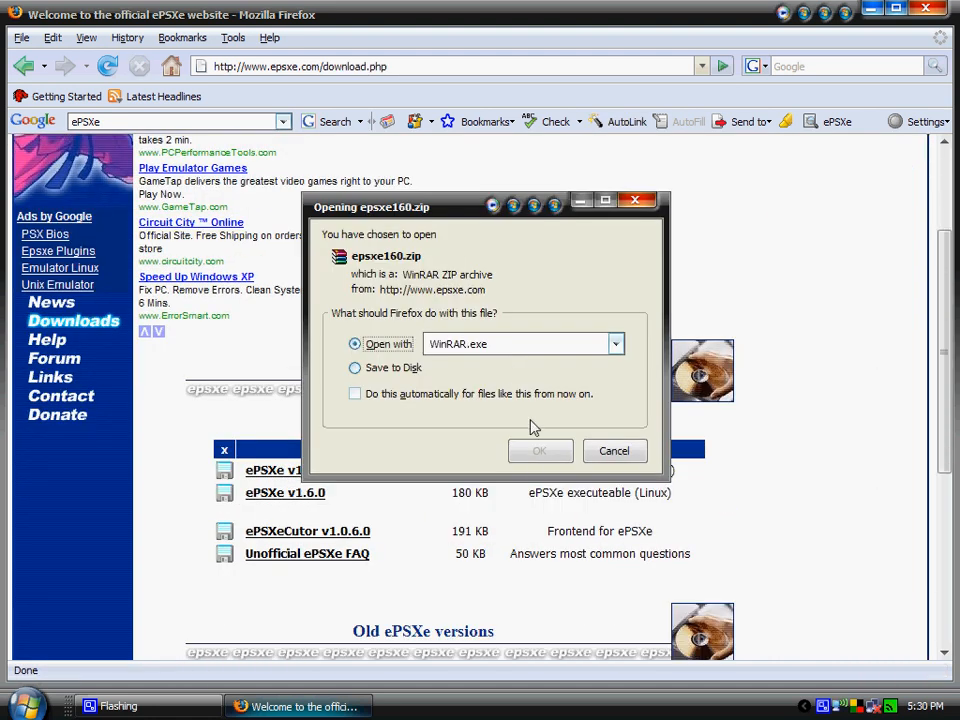
click(538, 451)
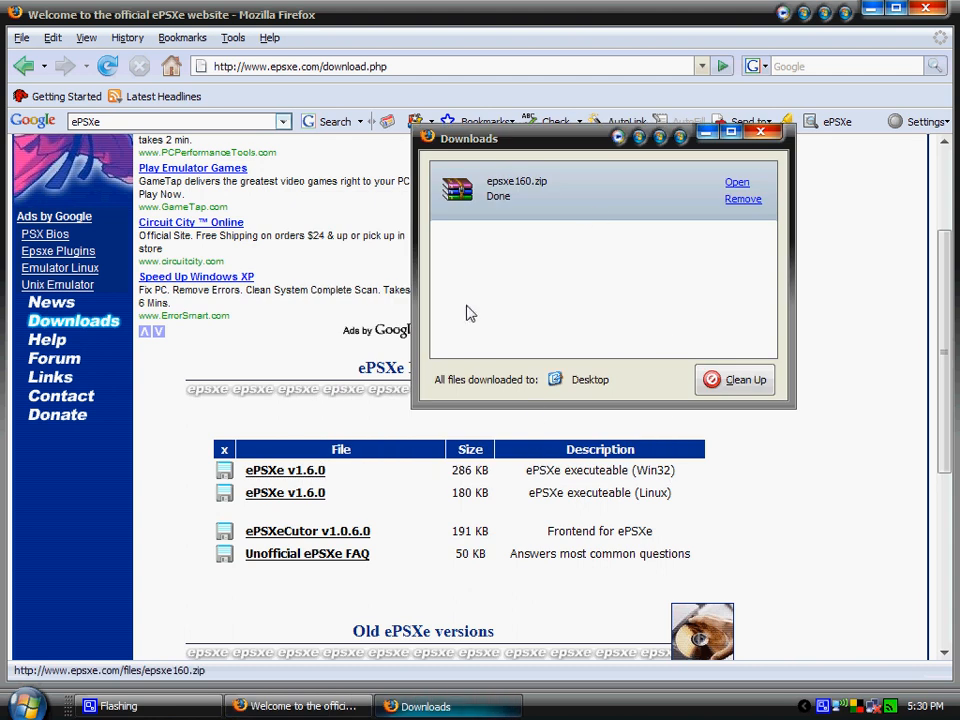
double_click(589, 214)
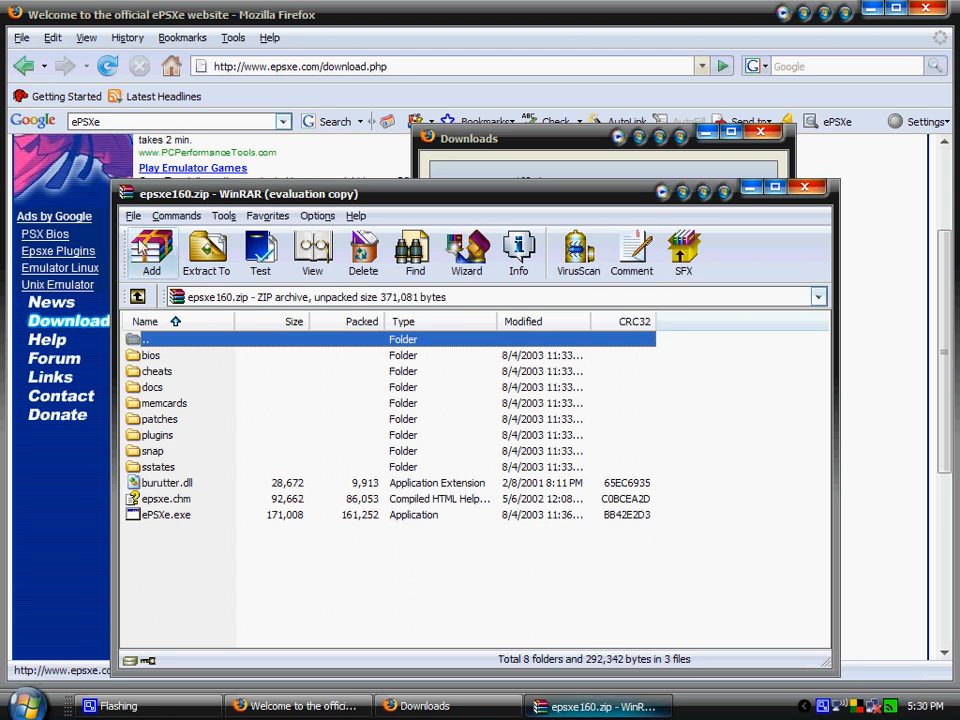
- Extract epsxe160.zip to the C:\ePSXe folder and clear the archive and Downloads windows off the browser page
click(205, 255)
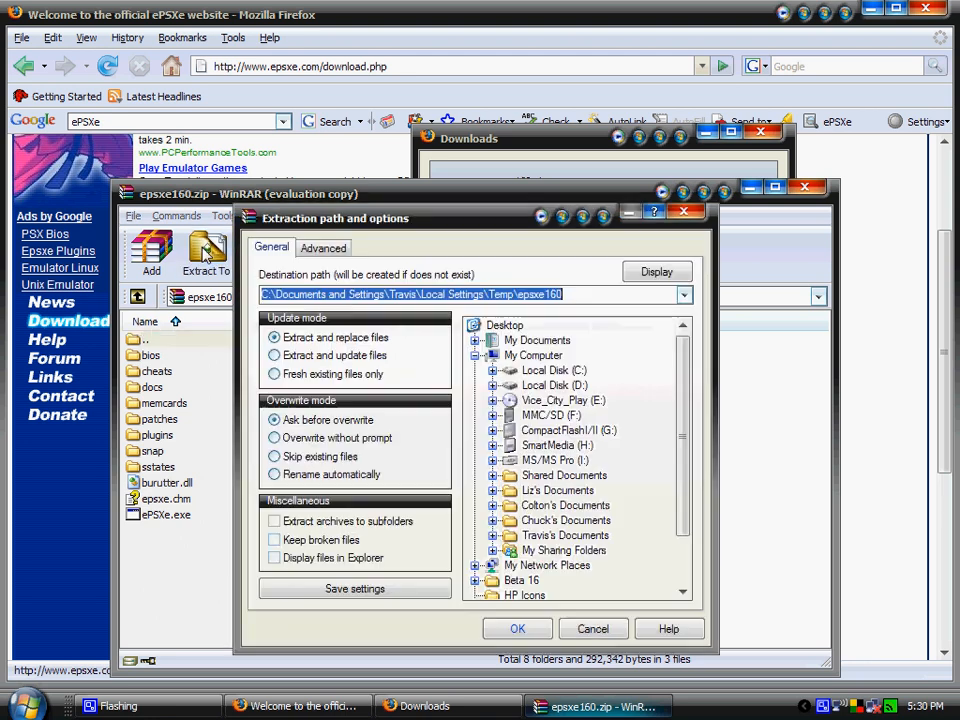
click(553, 370)
click(556, 461)
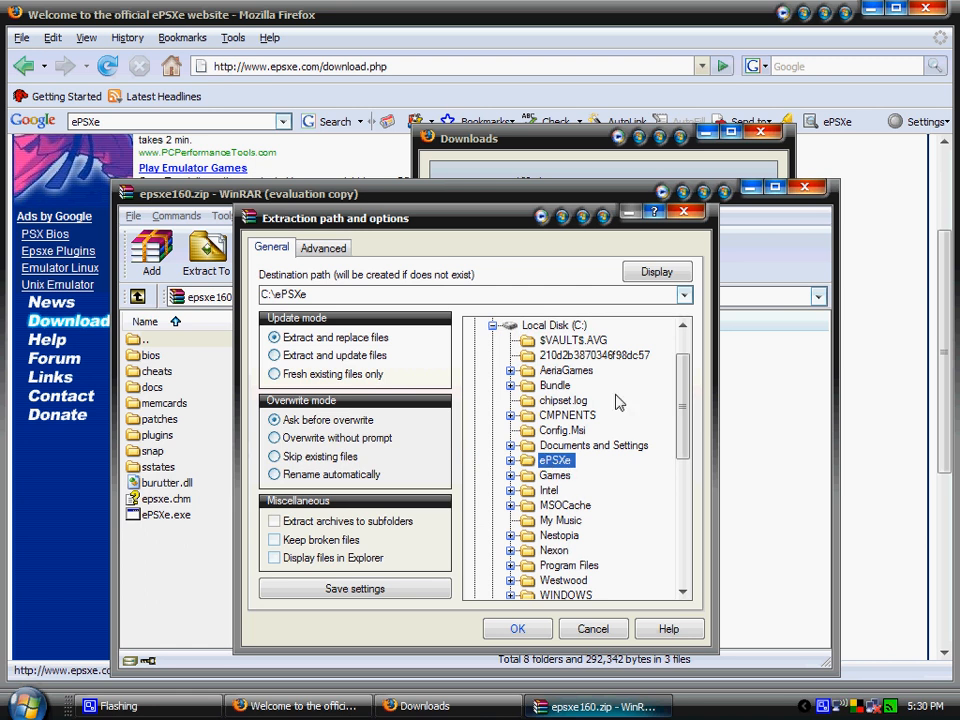
key(Return)
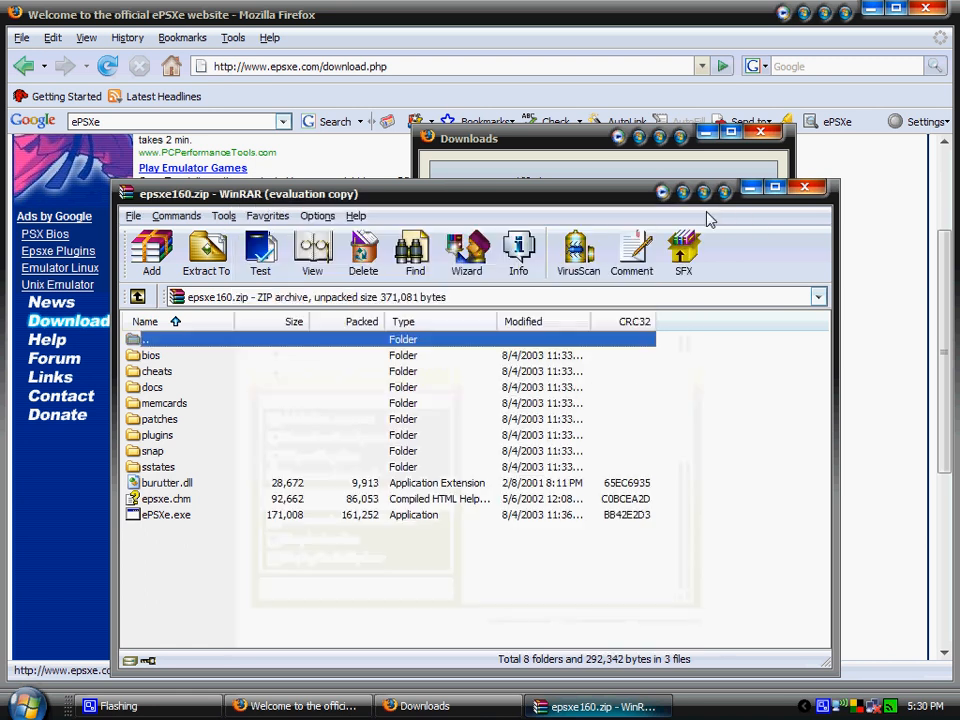
click(820, 190)
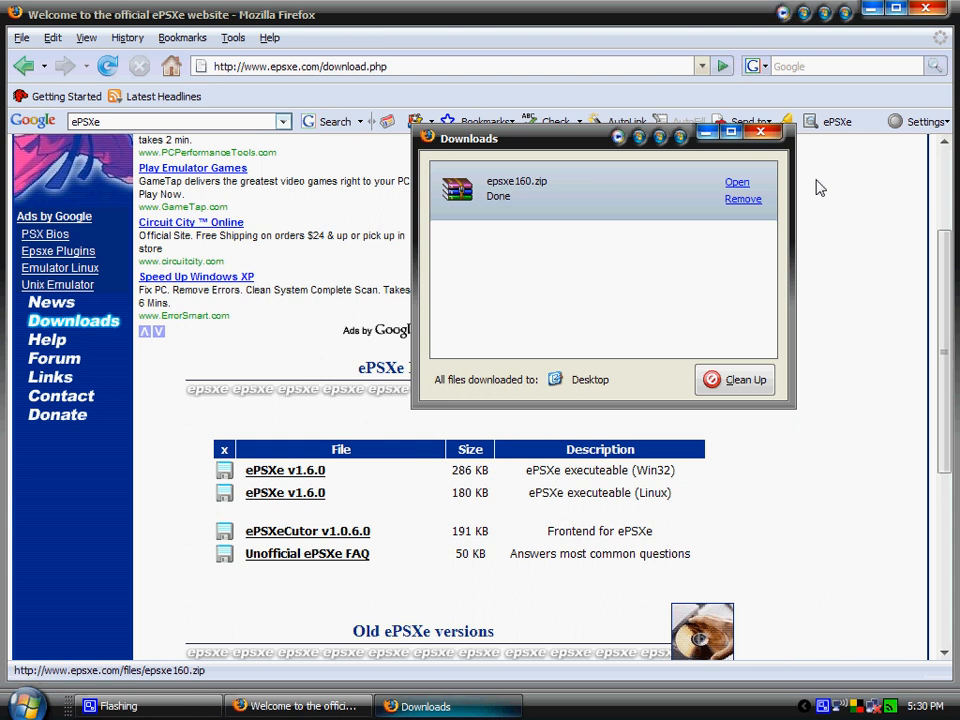
click(708, 132)
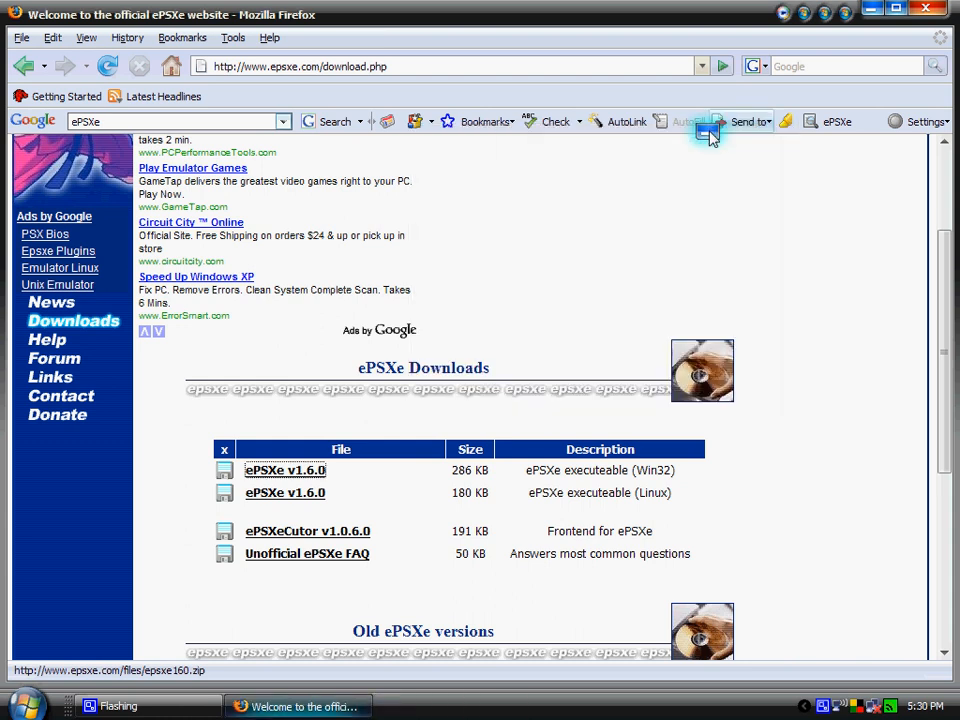
- Search Google for "ePSXe bios" and open the Dragon Ball Arena PSX download page
click(207, 124)
click(207, 124)
text(bios)
key(Return)
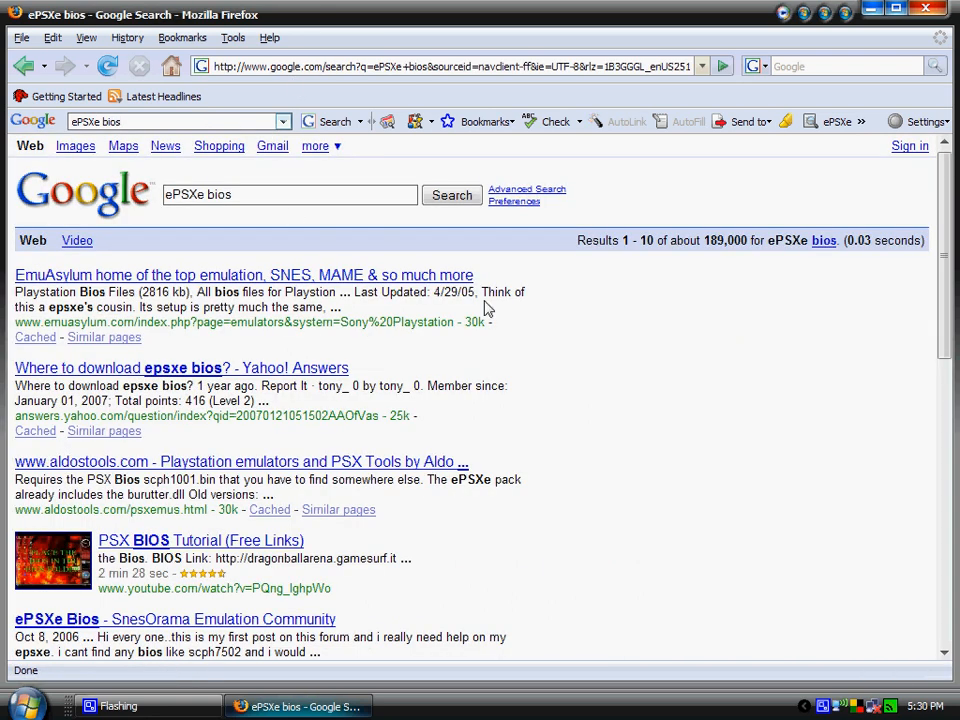
scroll(352, 238, down, 6)
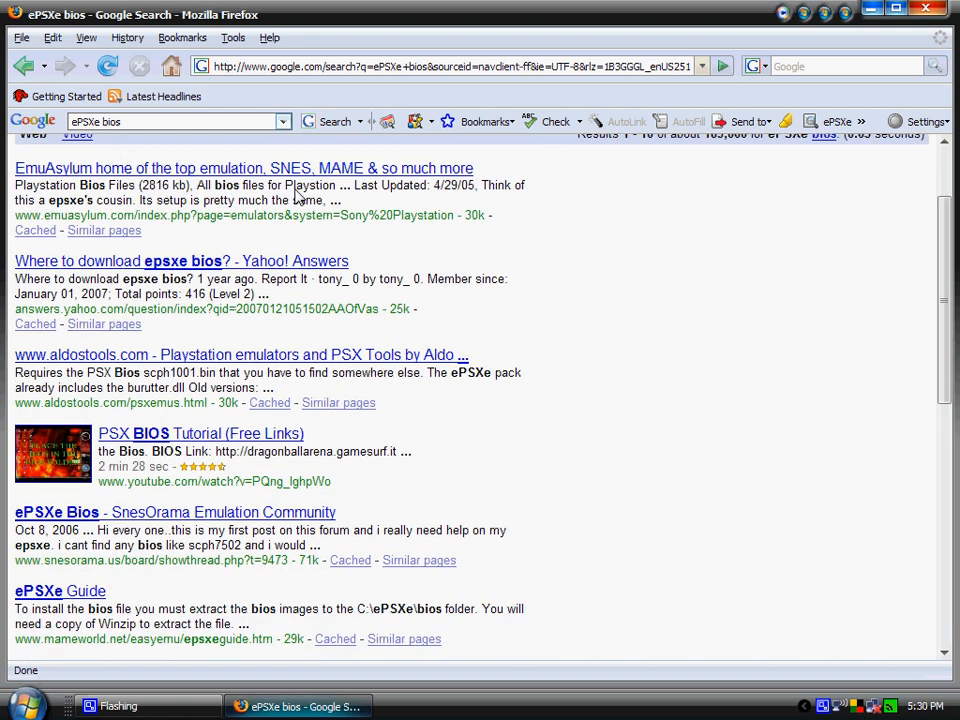
click(118, 457)
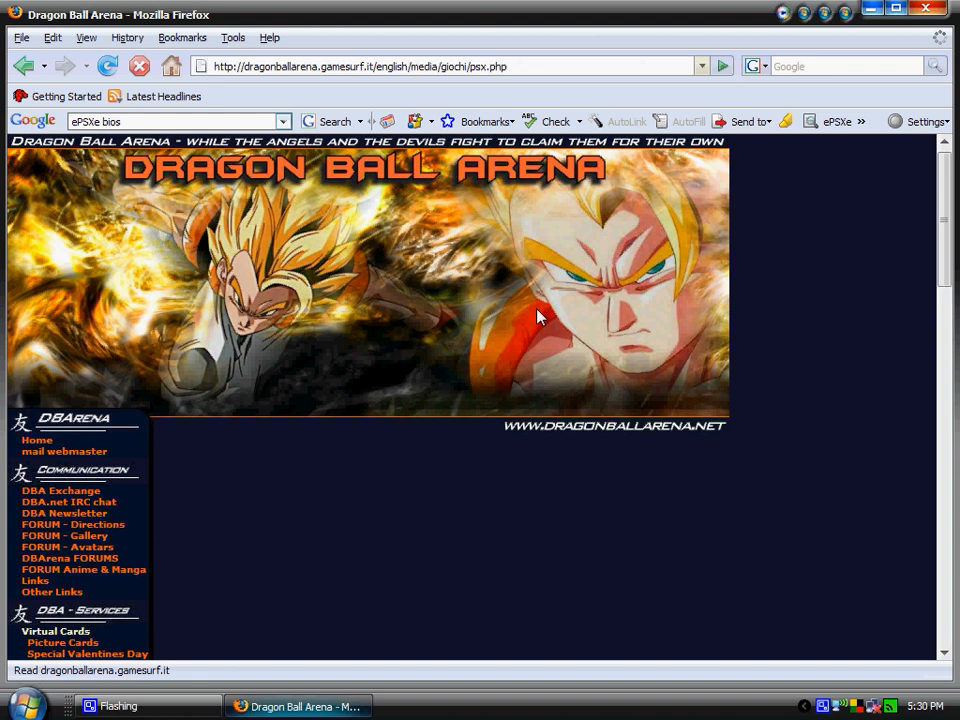
- Download the scph1001.bin PSX BIOS archive, open it in WinRAR, and bring up the finished downloads list
scroll(636, 237, down, 6)
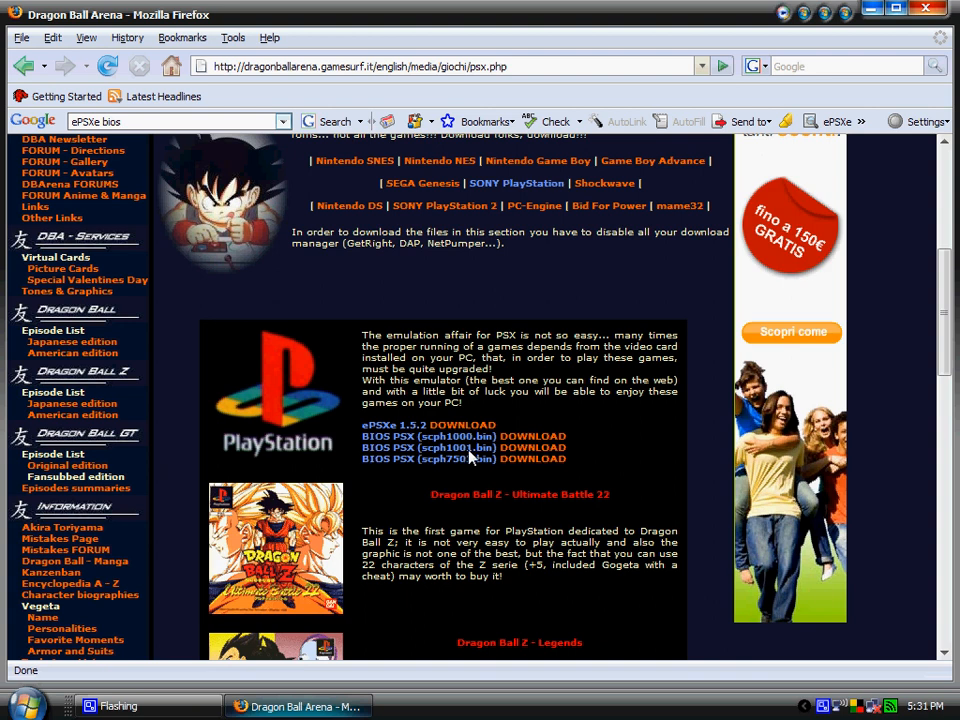
click(515, 451)
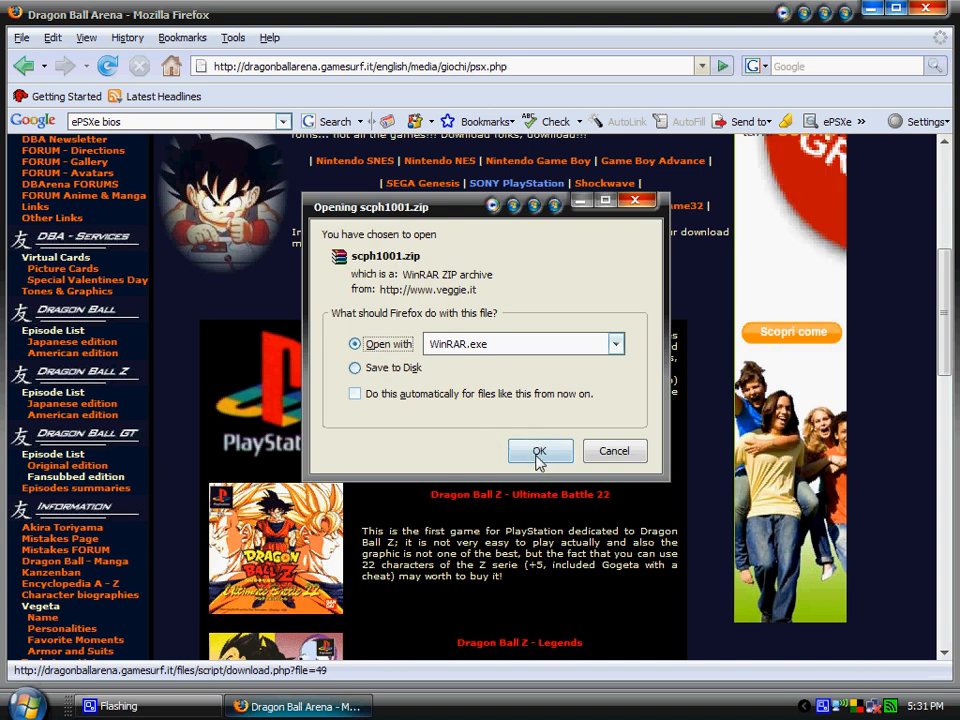
click(537, 452)
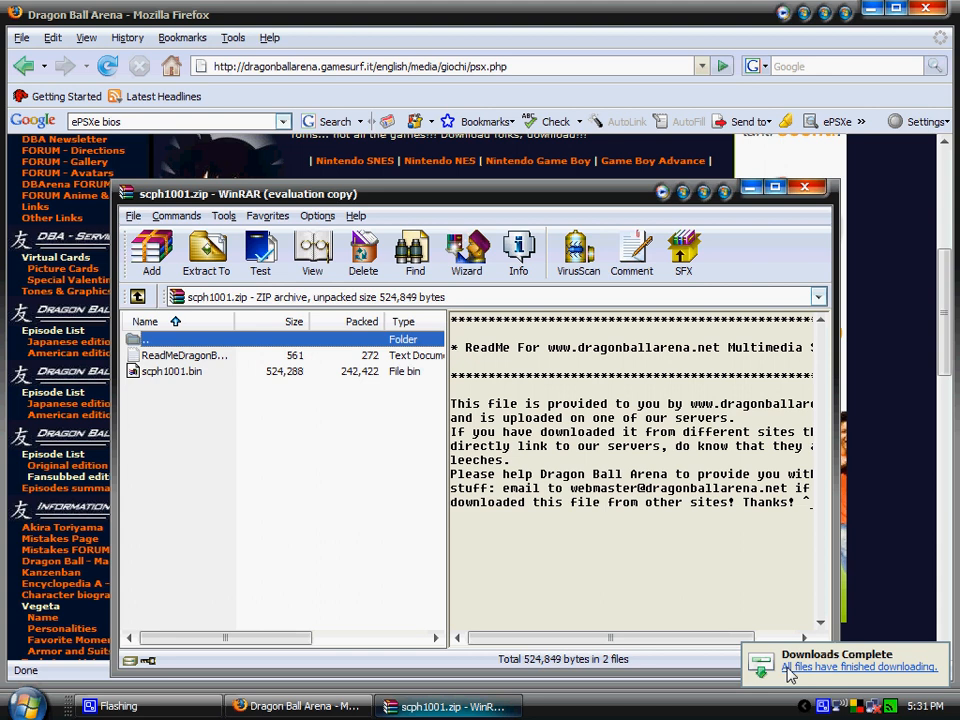
click(790, 675)
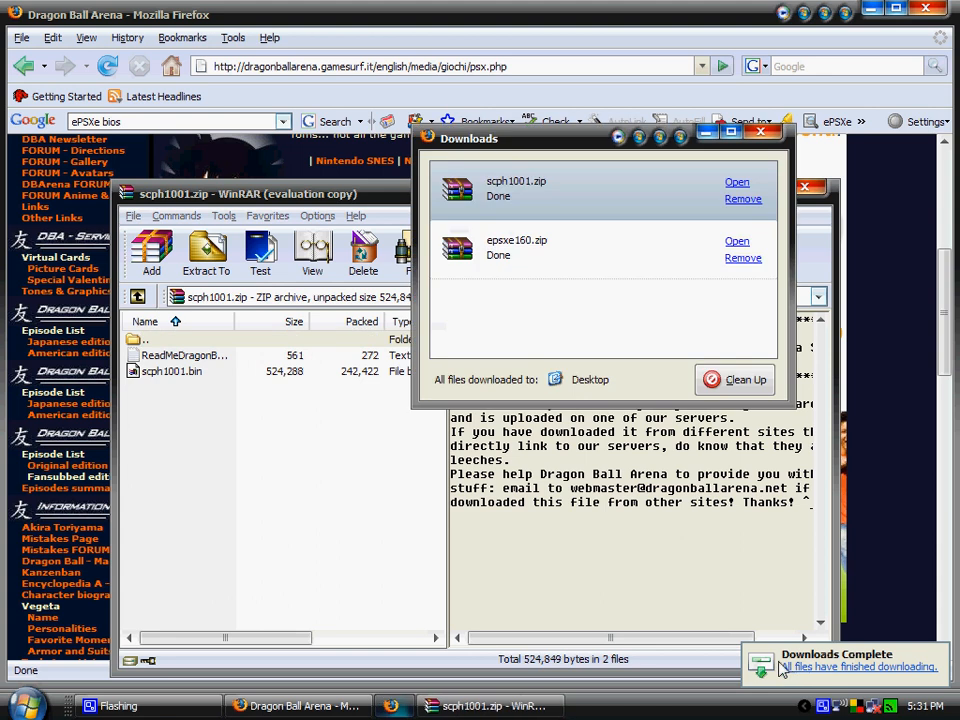
- Pick C:\ePSXe\bios as the extraction destination for scph1001.bin, without extracting it, and close the archive
click(321, 489)
click(185, 355)
click(175, 372)
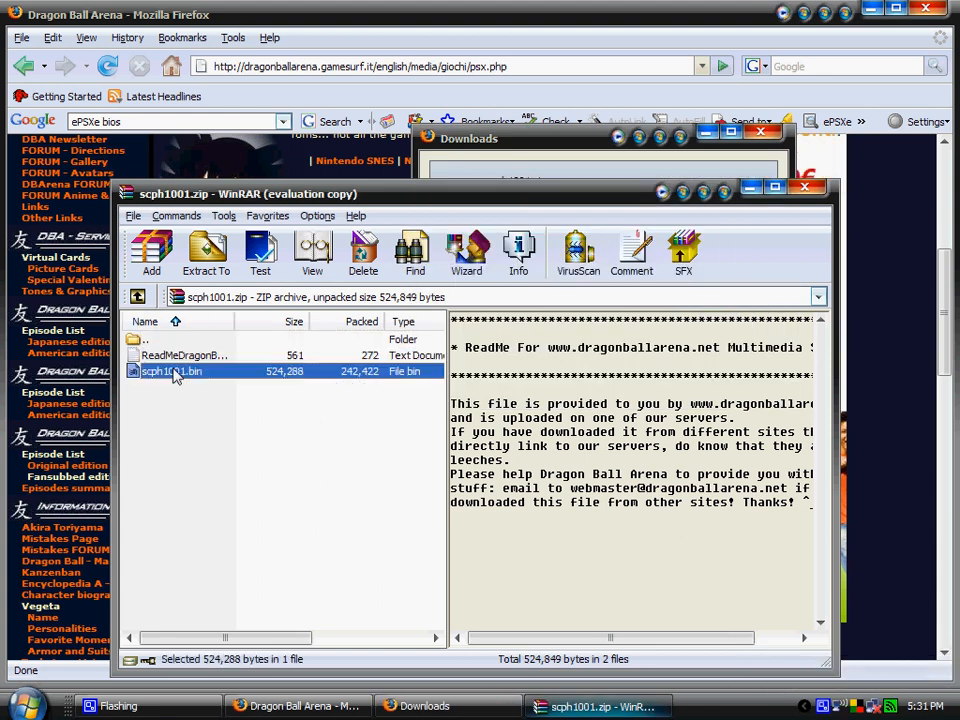
click(205, 252)
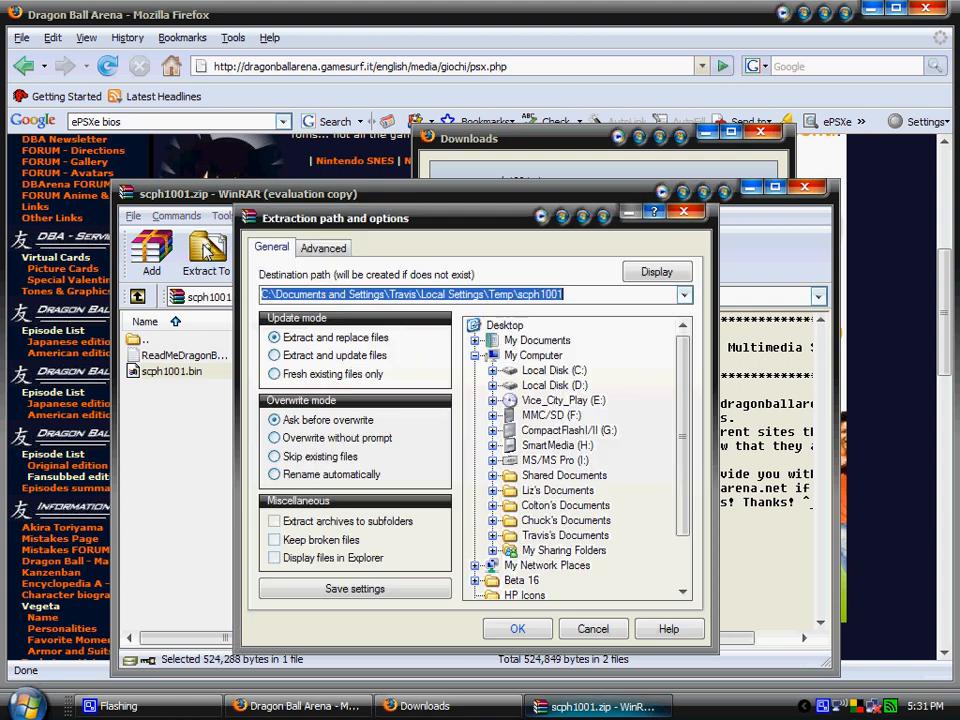
double_click(543, 372)
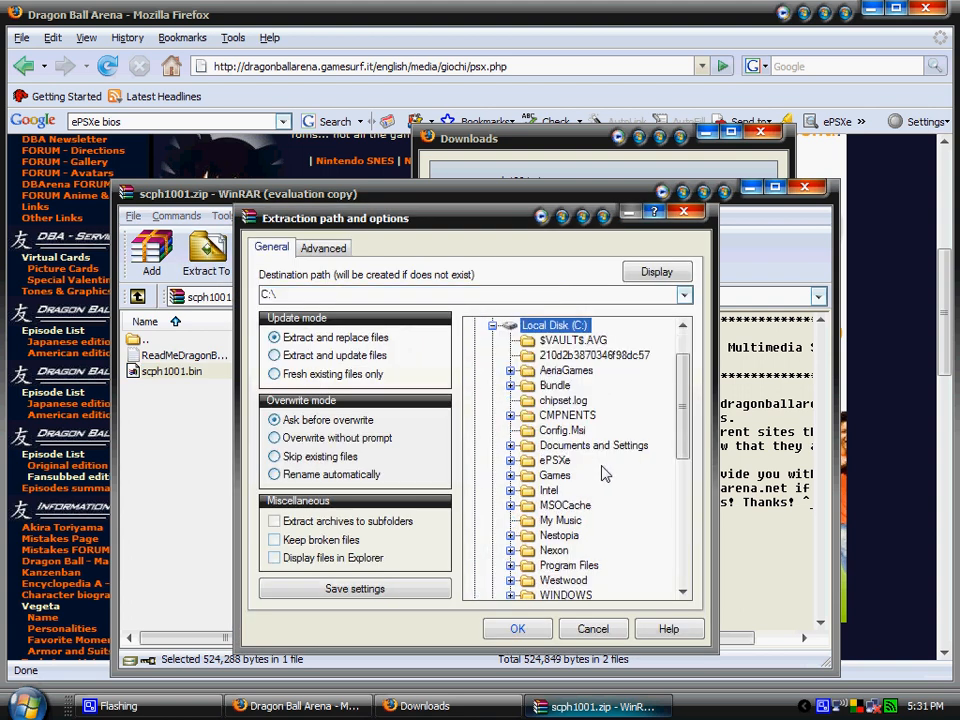
double_click(556, 461)
click(566, 477)
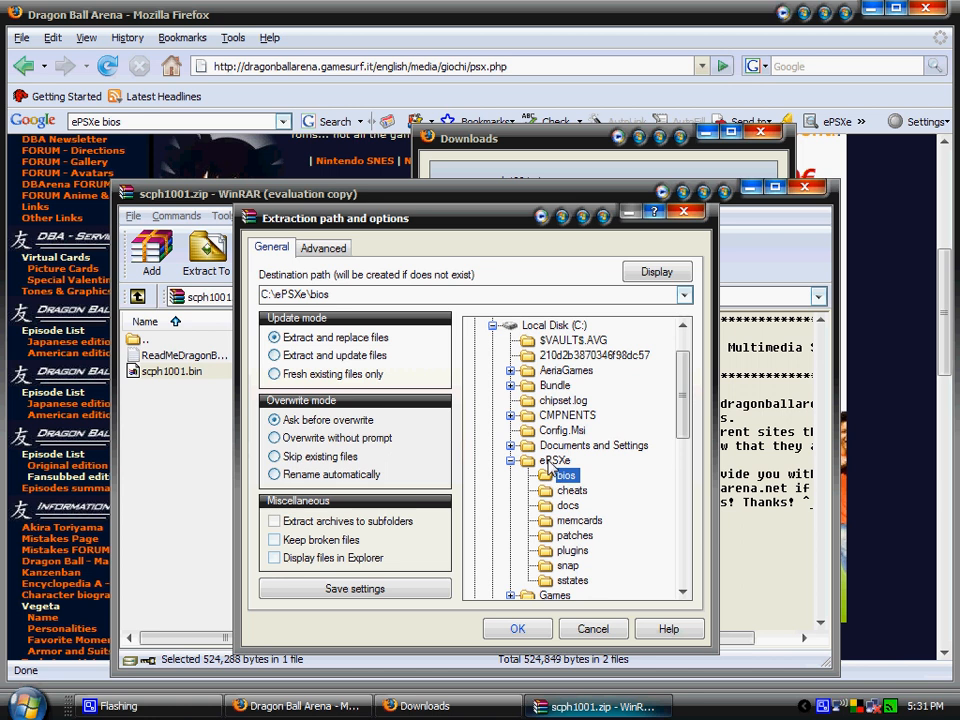
click(687, 213)
click(803, 188)
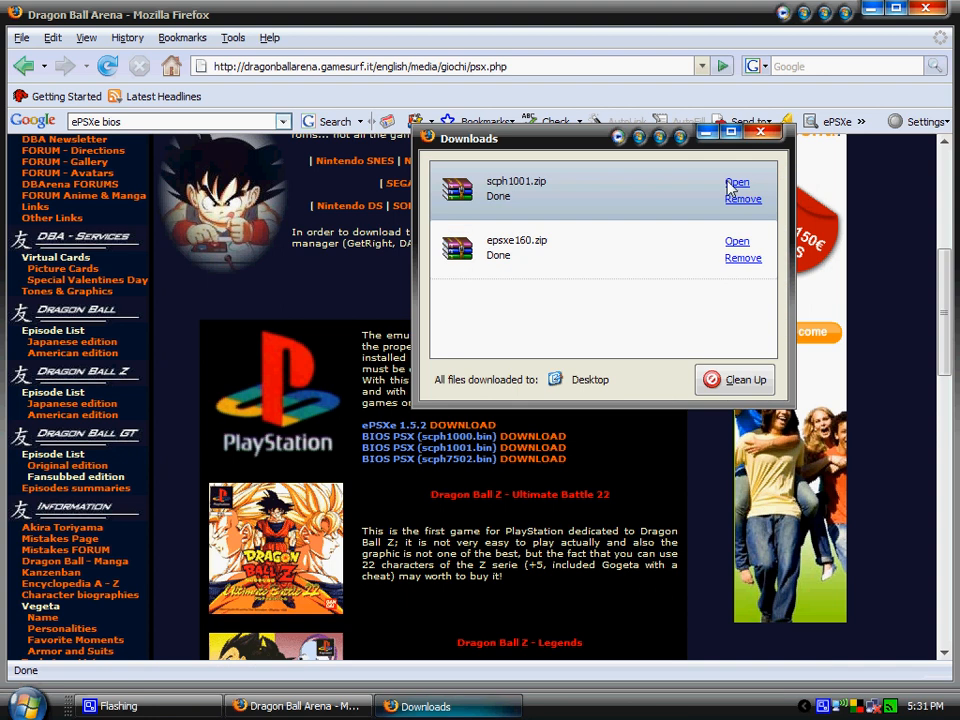
- Search Google for "ePSXe plugins" and open the NGEmu ePSXe plugins page
click(272, 279)
scroll(285, 240, up, 1)
click(152, 125)
click(152, 125)
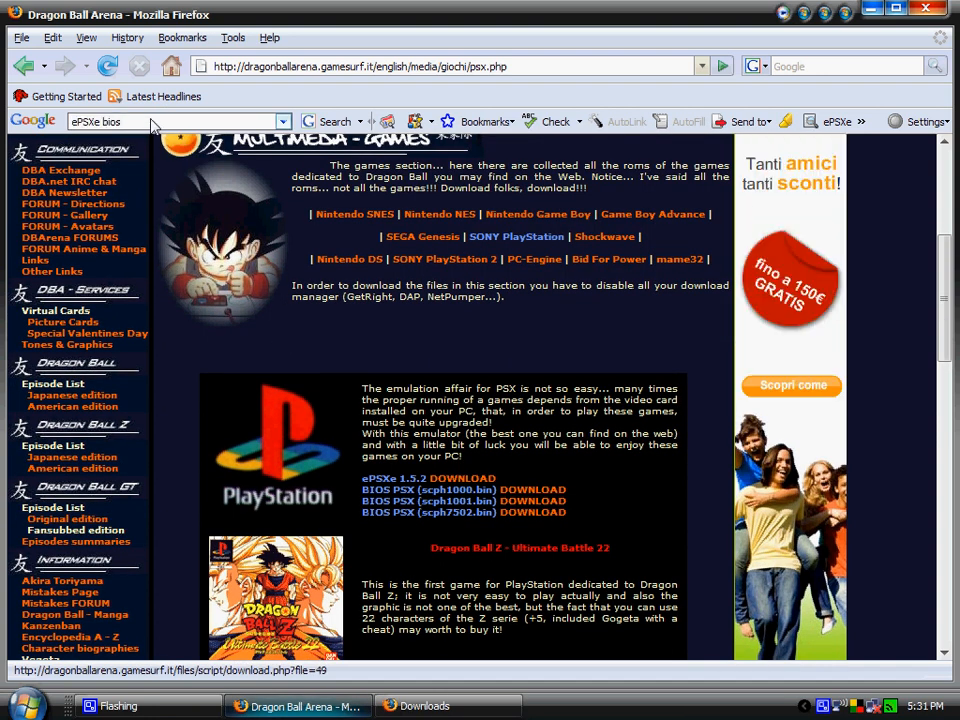
key(BackSpace)
text(plugins)
key(Return)
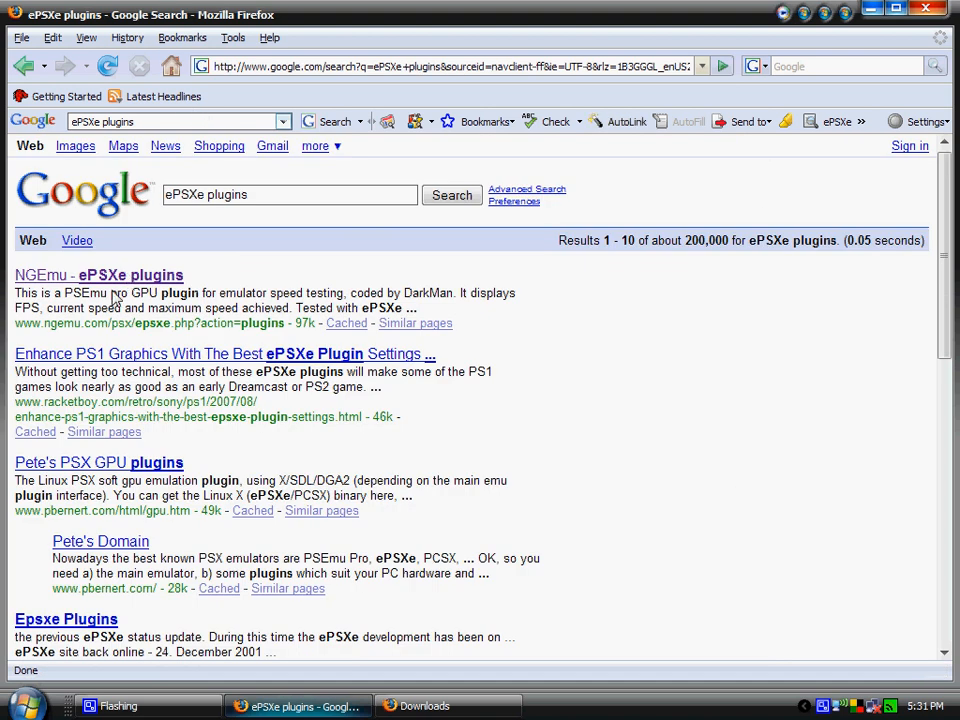
click(110, 278)
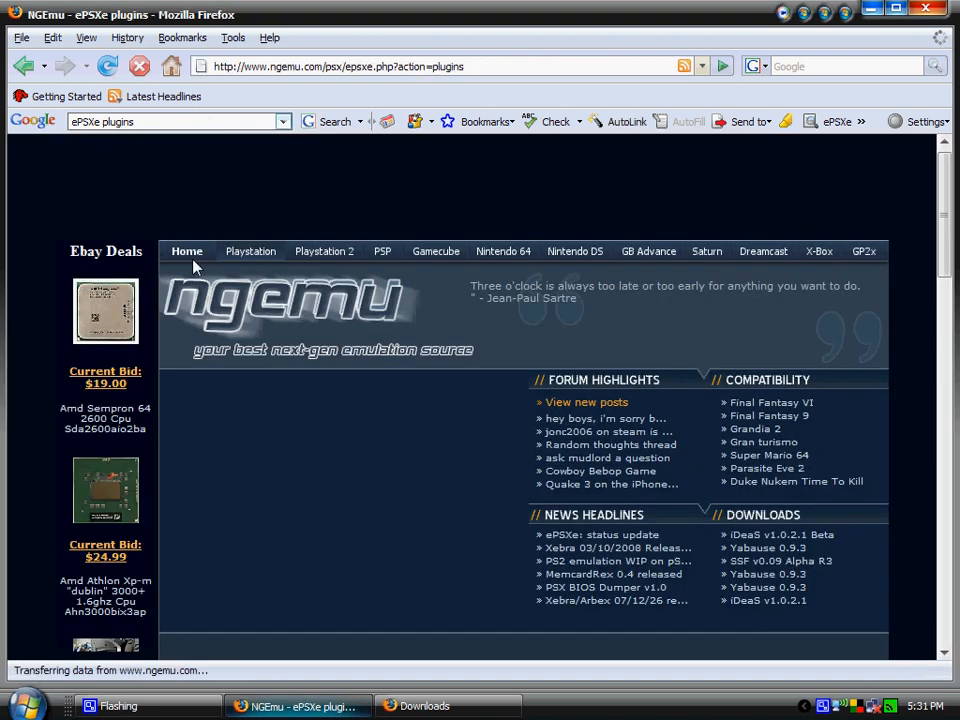
- Look through the ePSXe plugin listings and return to the graphic plugins under Windows plugins
scroll(525, 300, down, 4)
scroll(525, 318, down, 11)
scroll(528, 318, down, 3)
scroll(540, 305, down, 8)
drag(944, 317, 945, 237)
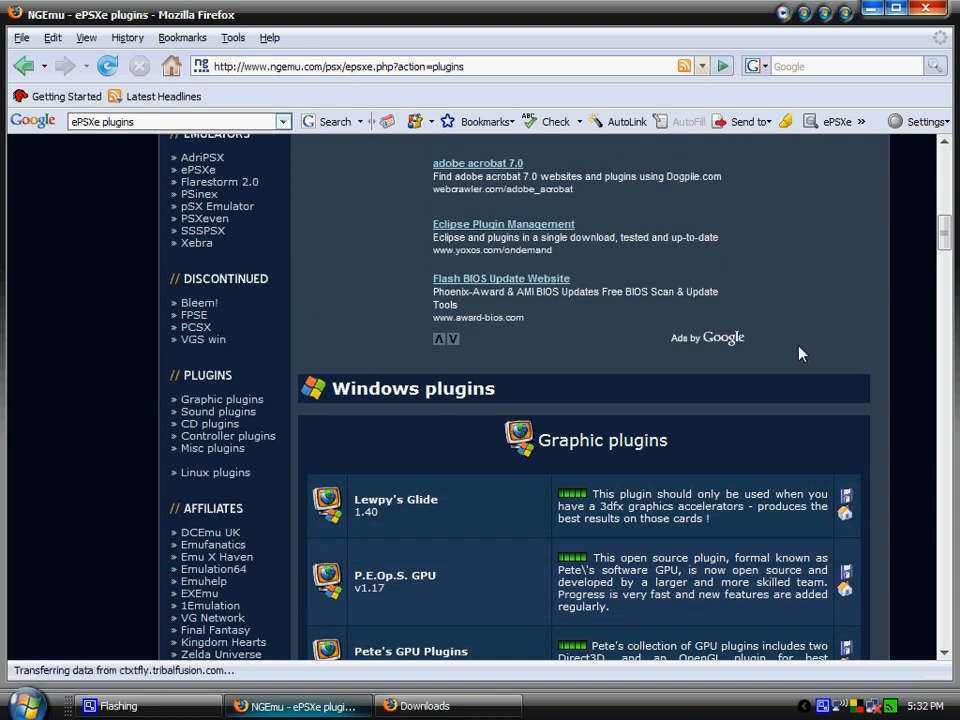
scroll(760, 370, down, 1)
scroll(731, 378, down, 1)
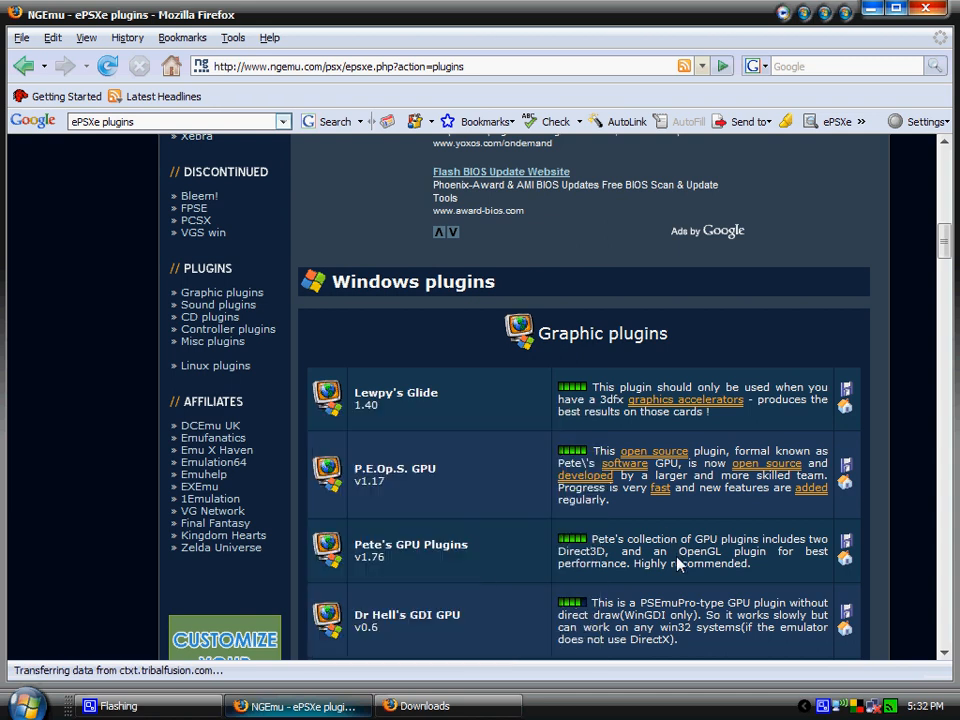
- Download Pete's GPU Plugins v1.76, open gpupete176.zip in WinRAR, and bring up its extraction options
click(845, 541)
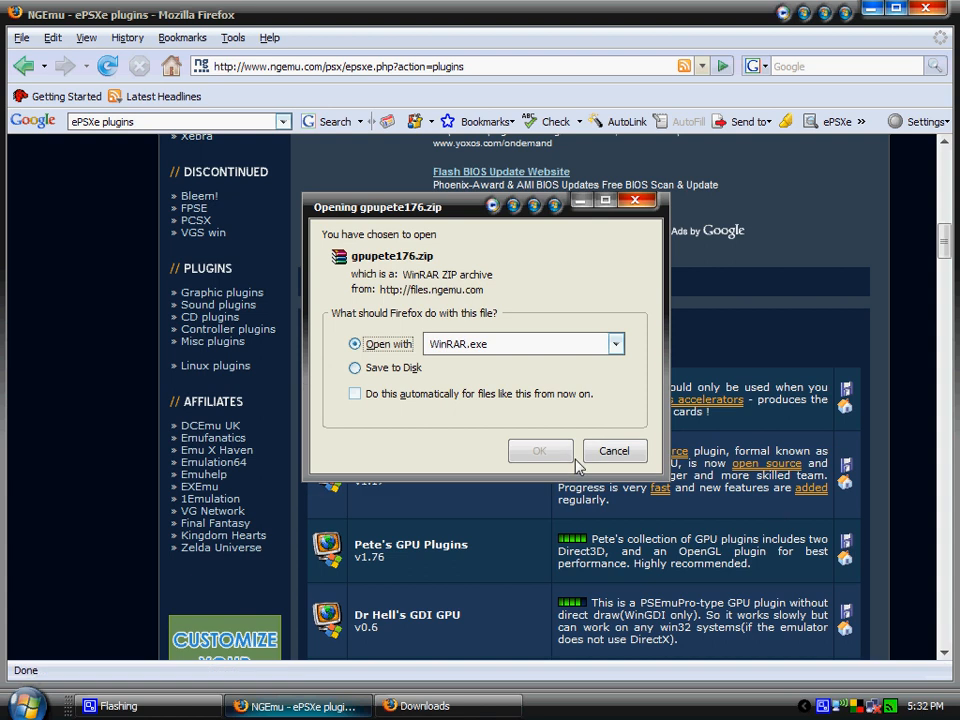
click(539, 452)
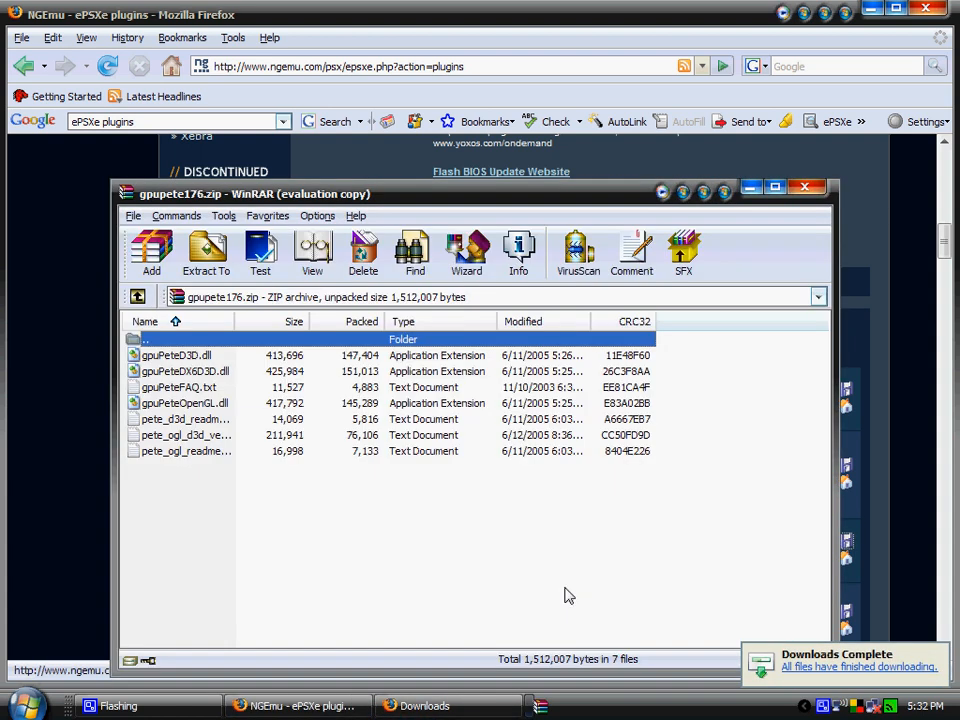
click(195, 260)
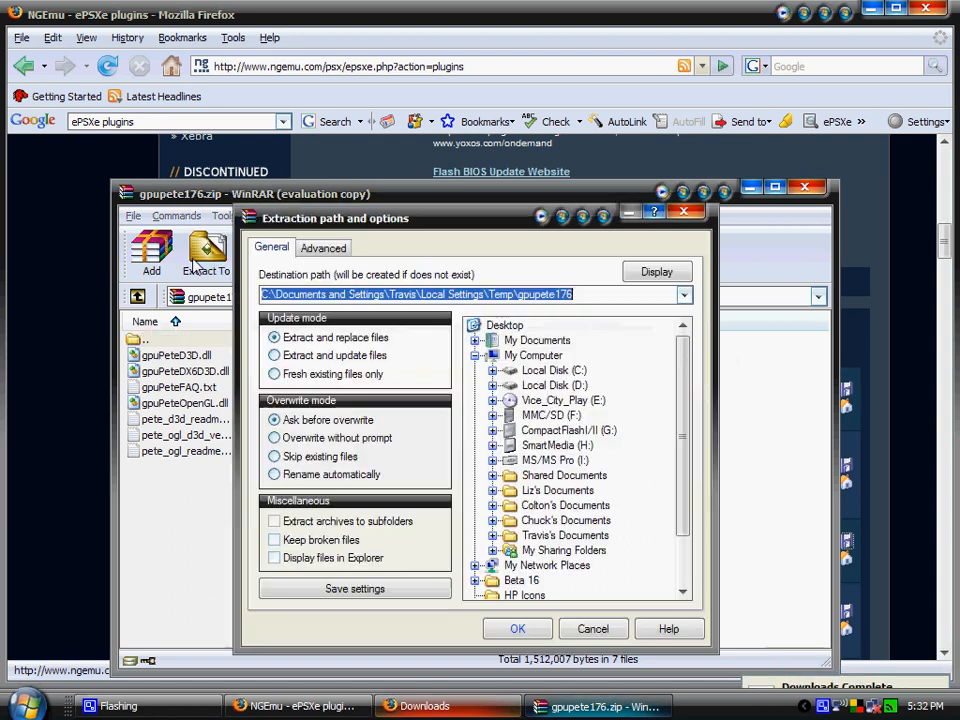
- Pick C:\ePSXe as the extraction destination for gpupete176.zip, without extracting it, and close the archive
click(529, 372)
double_click(555, 461)
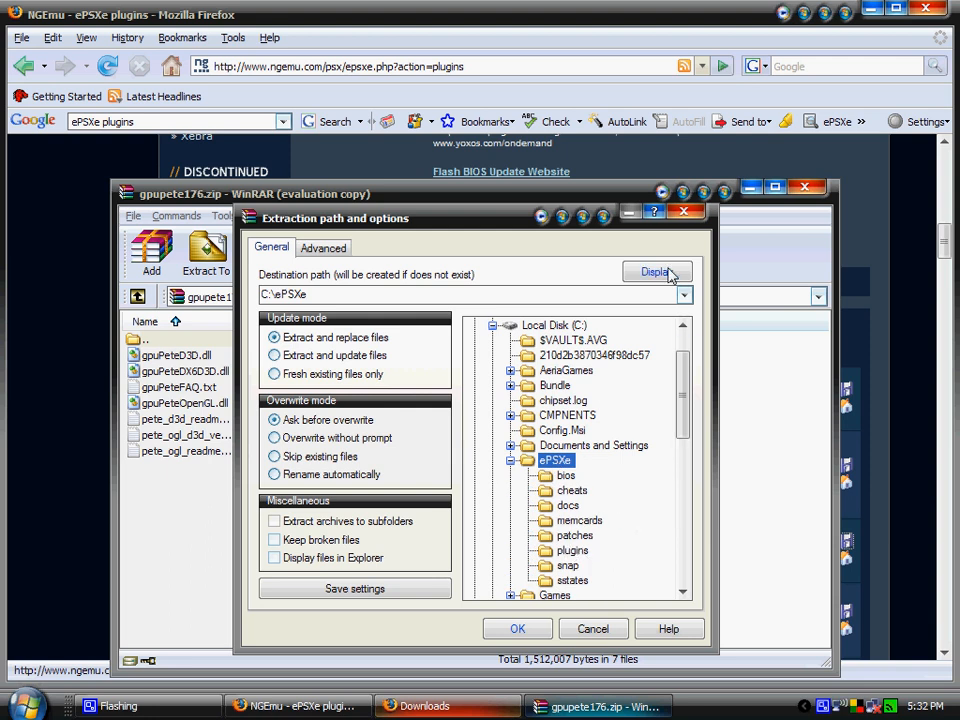
click(684, 213)
click(815, 190)
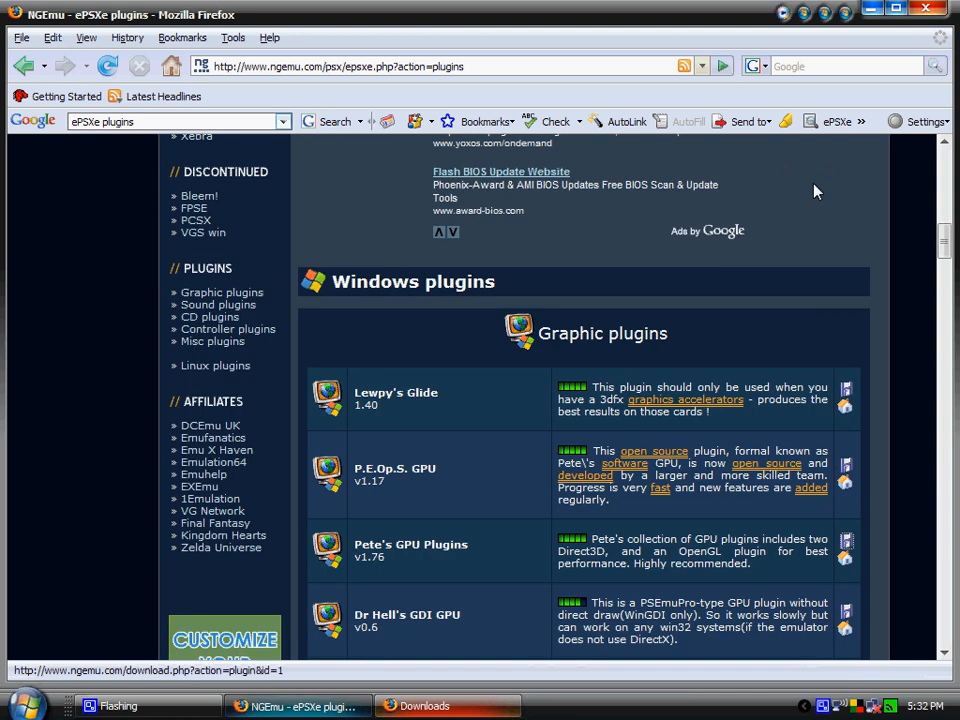
- Download Pete's DSound SPU v1.15 from the sound plugins list and open the archive in WinRAR
drag(947, 243, 945, 325)
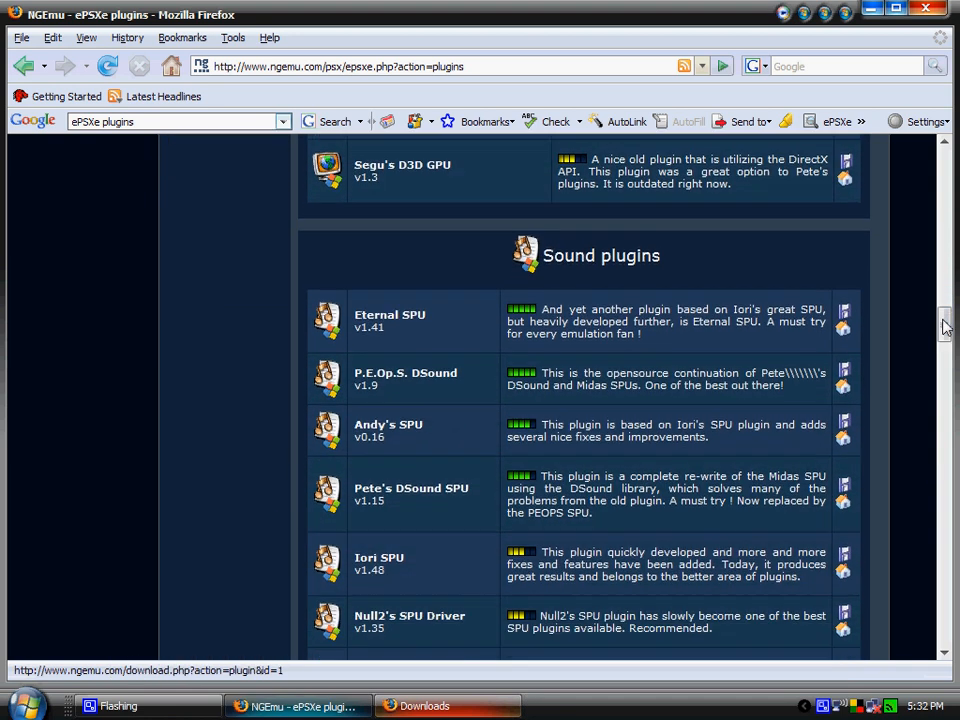
click(420, 711)
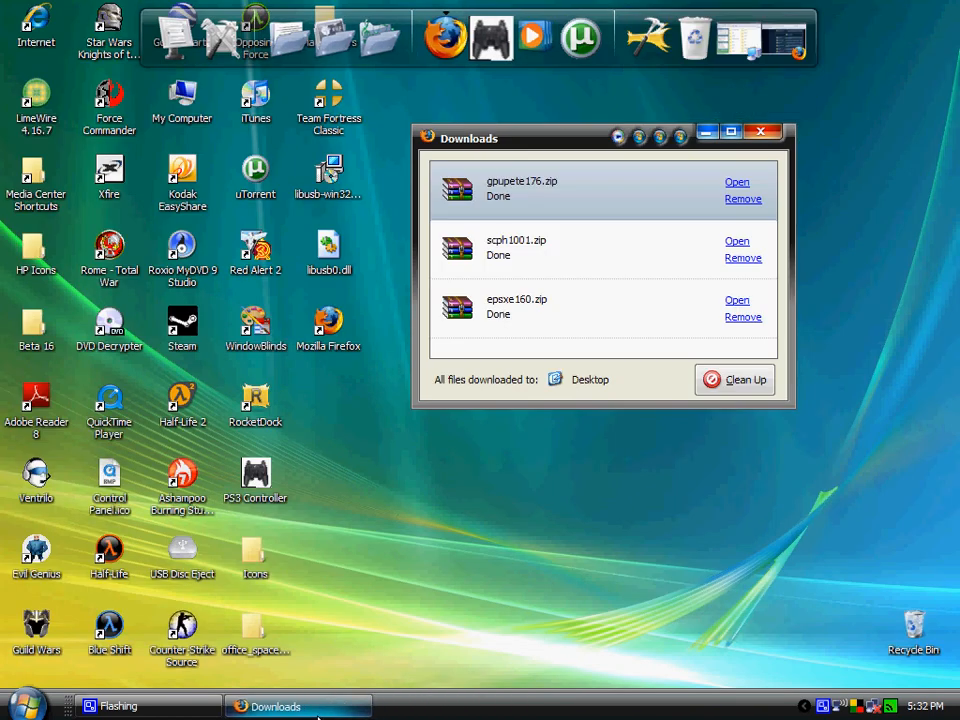
click(768, 50)
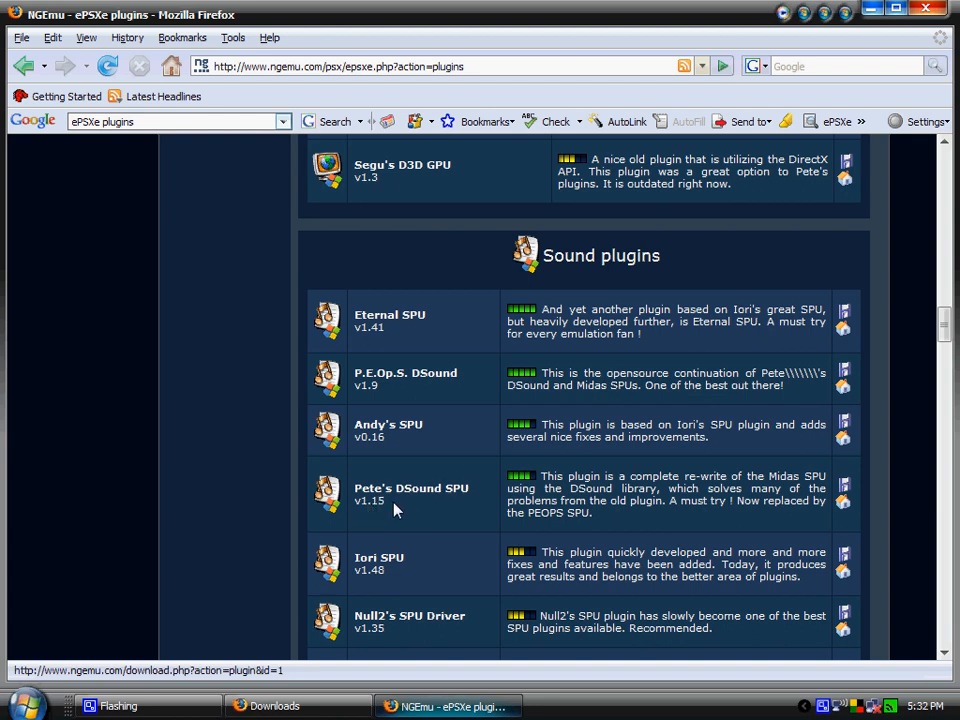
click(845, 487)
click(549, 462)
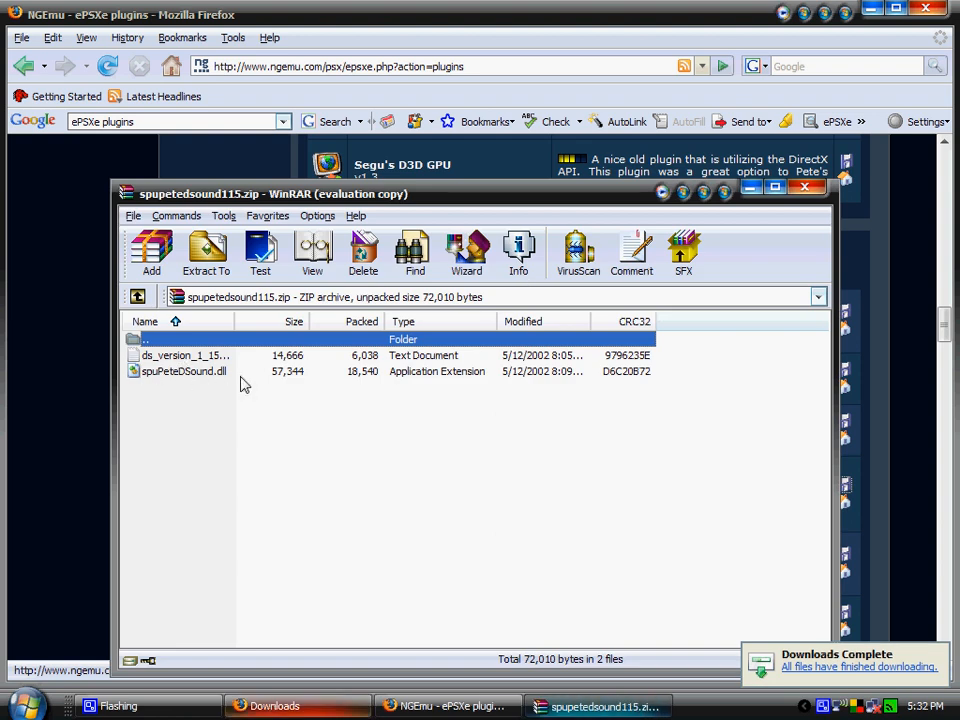
- Pick C:\ePSXe as the extraction destination for spupetedsound115.zip, without extracting it, and close the archive
click(207, 262)
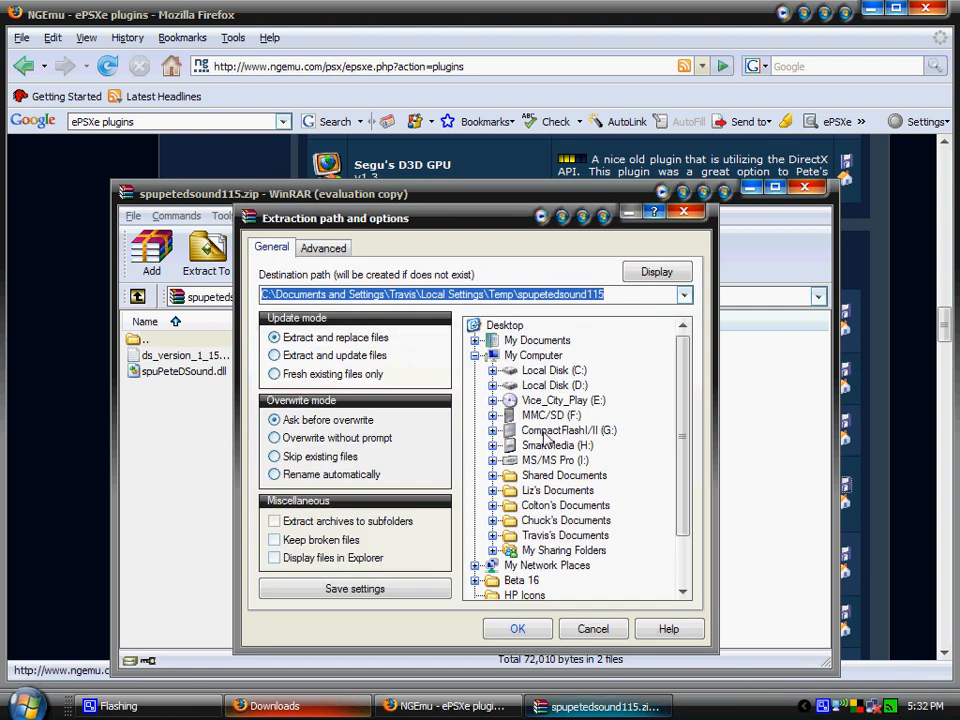
click(553, 370)
click(554, 461)
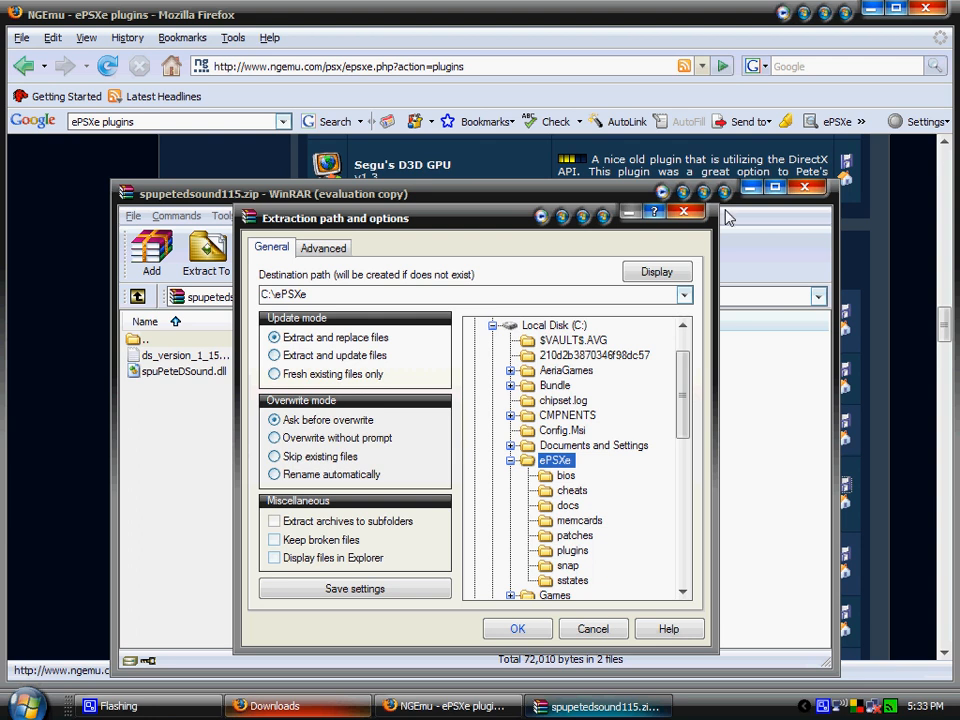
click(608, 627)
click(804, 188)
- View the CD plugins list on the plugin page and close the browser and the downloads list
scroll(692, 360, down, 10)
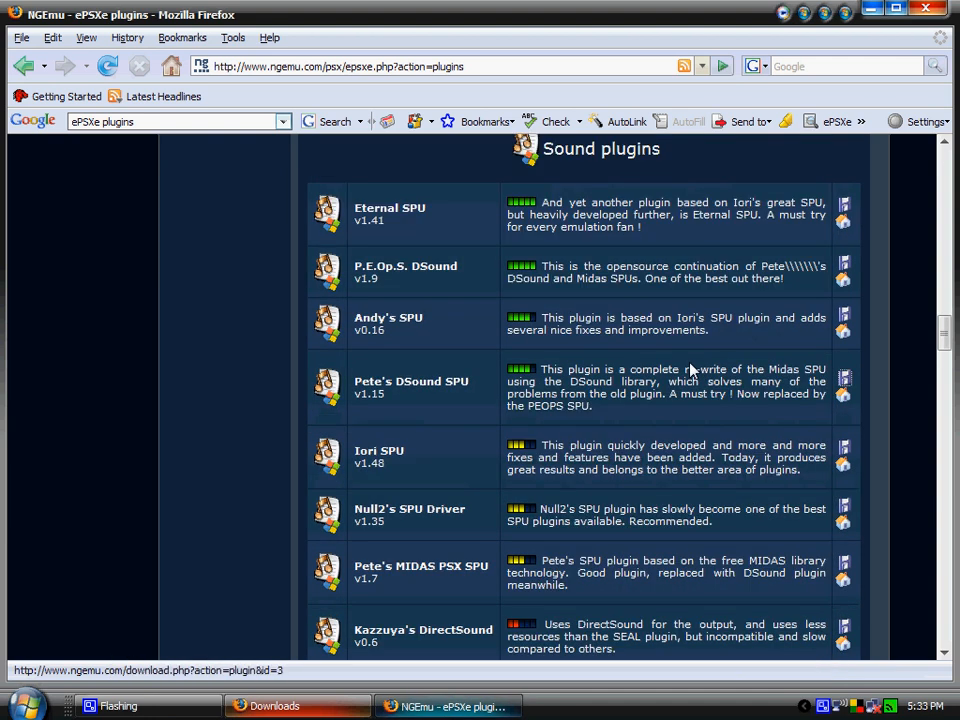
scroll(688, 372, down, 3)
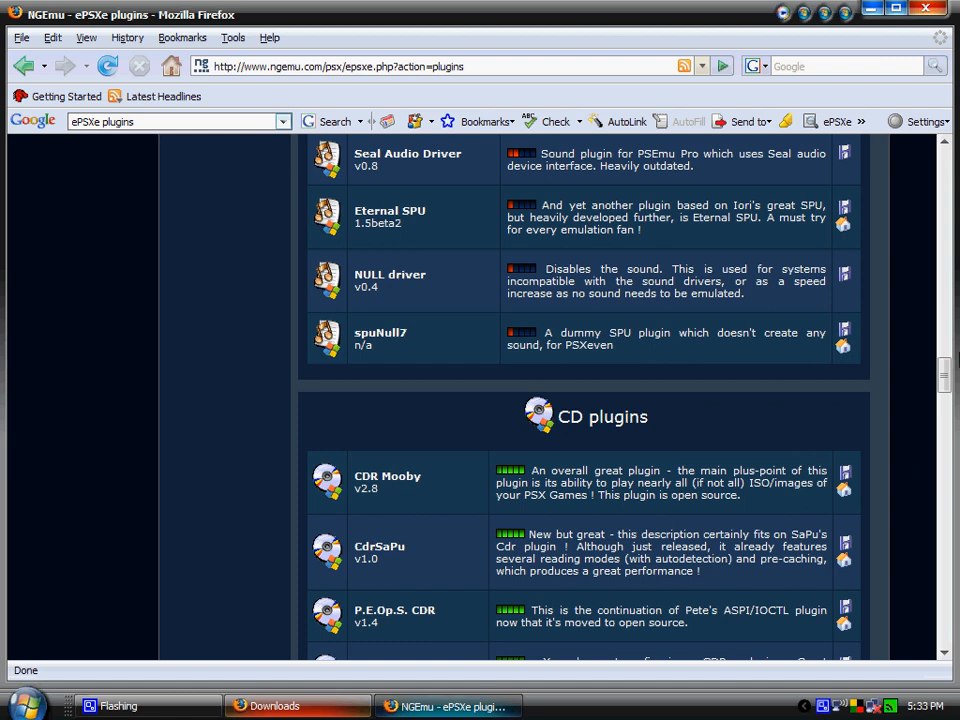
click(933, 12)
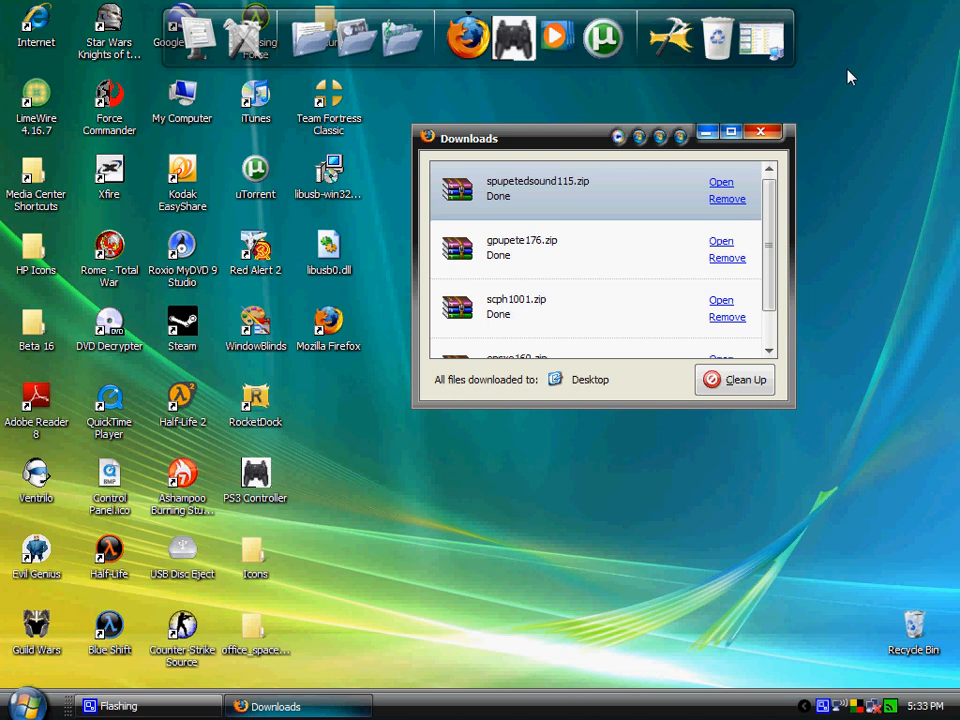
click(760, 134)
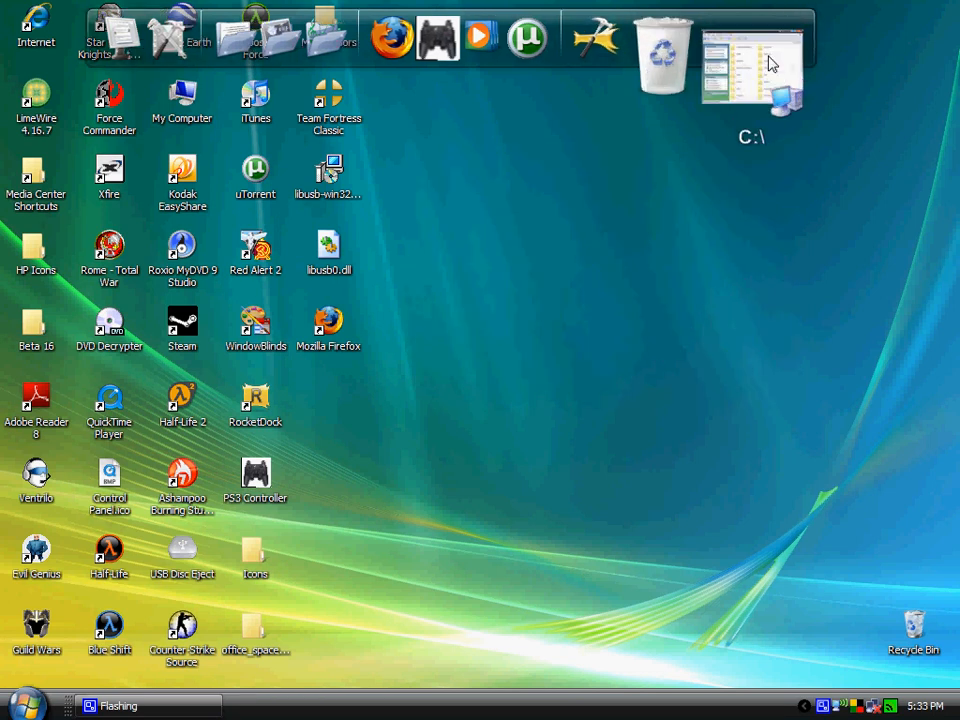
- Open the C:\ePSXe folder, launch the ePSXe emulator from it, and close the folder window
click(770, 63)
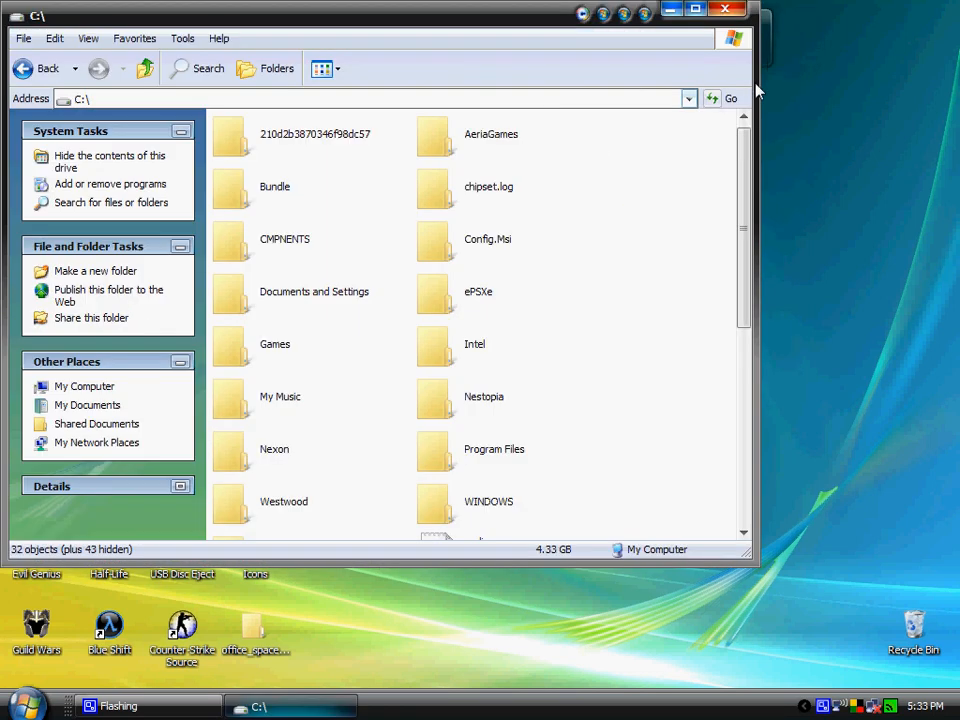
double_click(447, 291)
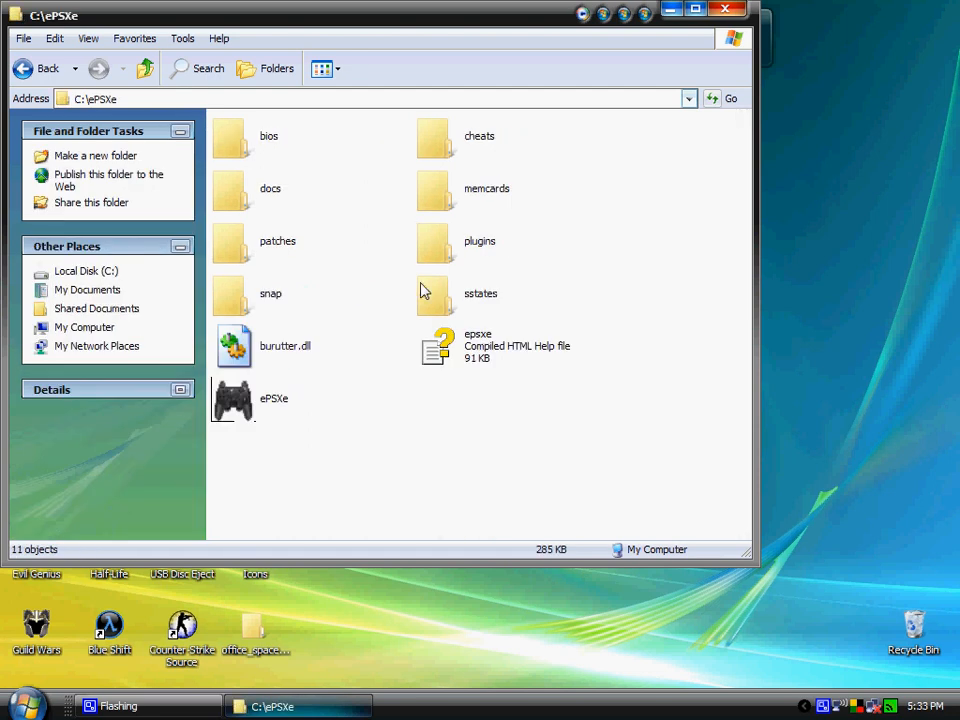
double_click(233, 400)
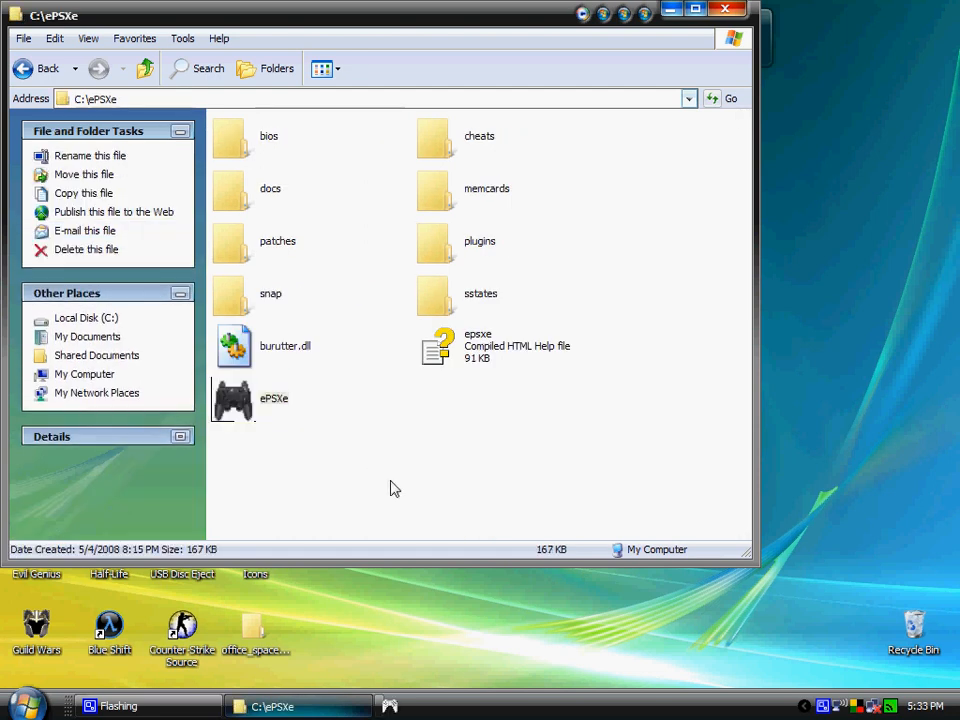
click(727, 11)
- Start the ePSXe configuration wizard and choose scph1001 - USA (Recommended) as the BIOS
click(85, 37)
click(95, 57)
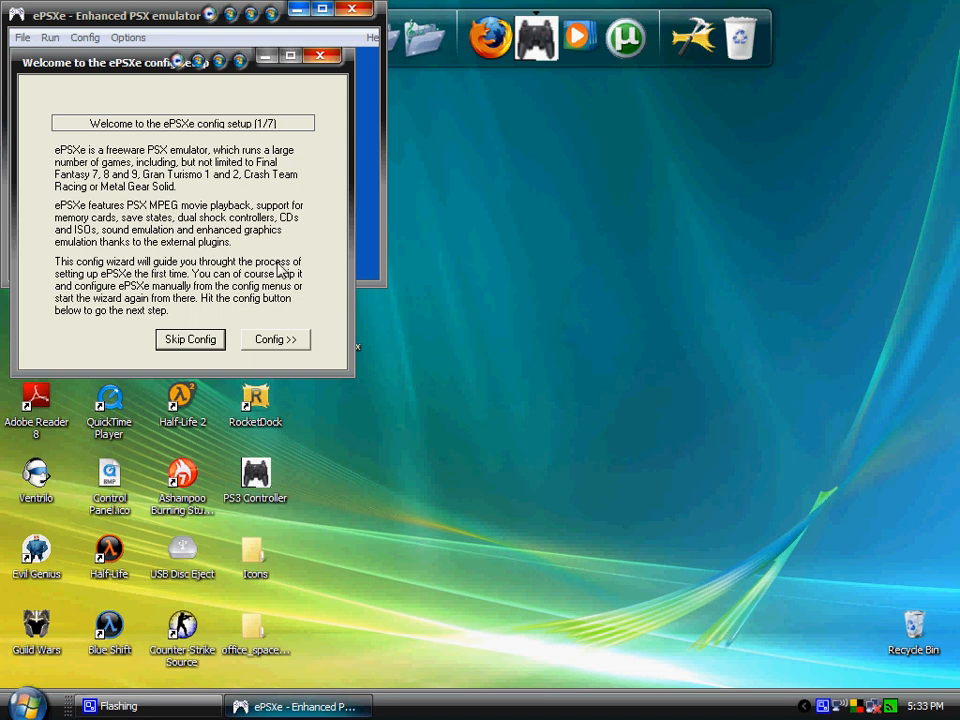
click(278, 340)
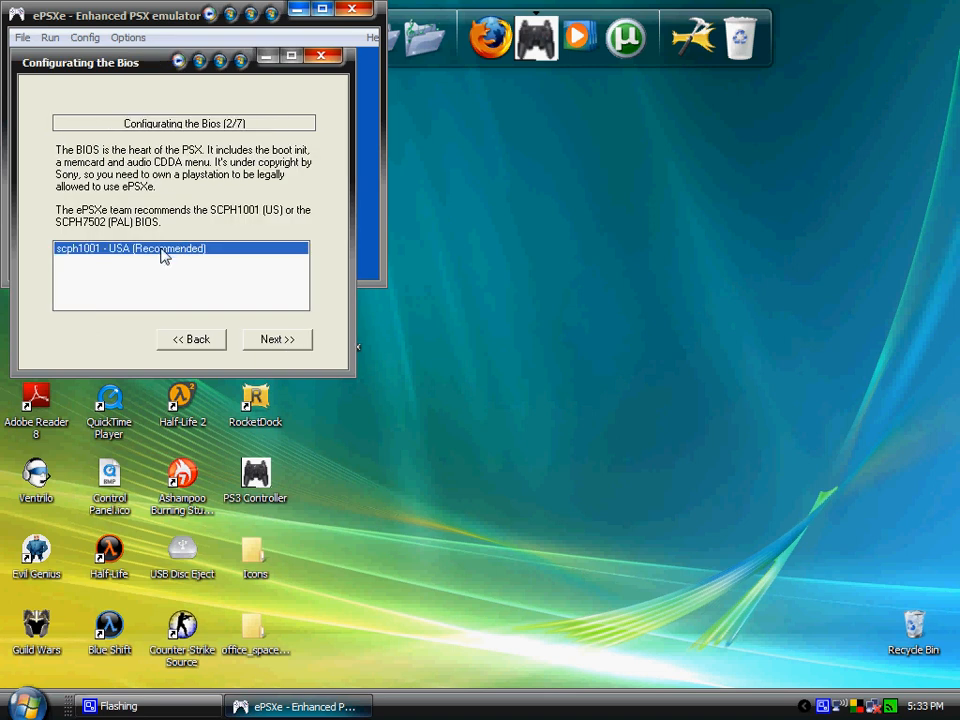
click(294, 339)
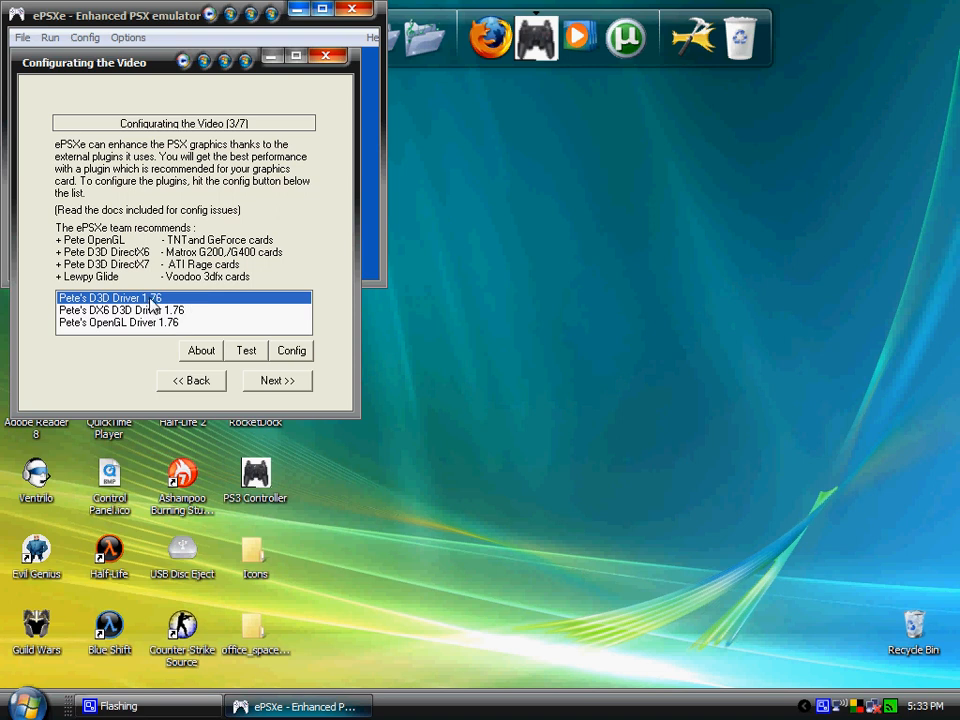
- Use Pete's D3D Driver 1.76 for video and Pete's DSound Audio Driver 1.15 for sound
click(279, 389)
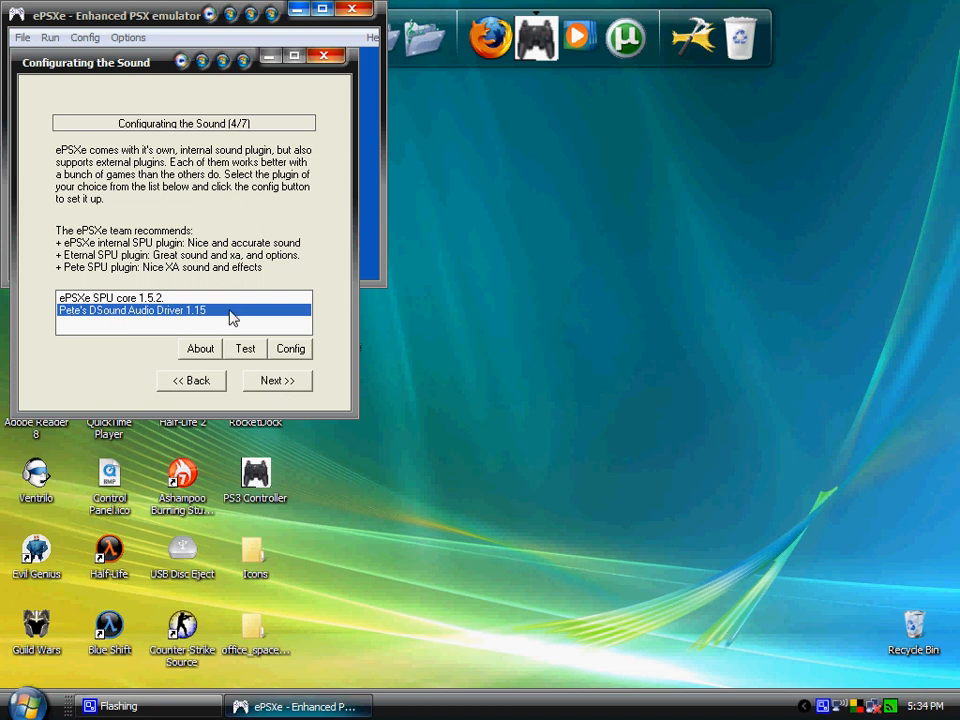
click(276, 381)
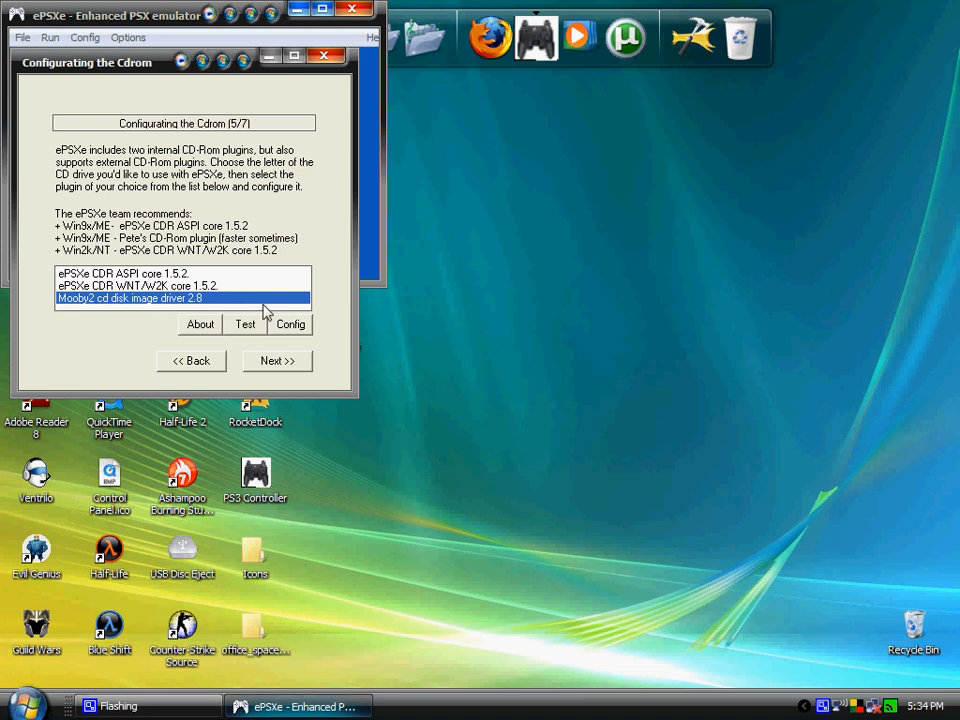
- Use Mooby2 cd disk image driver 2.8 for the CD-ROM and accept its configuration settings
click(287, 326)
click(316, 638)
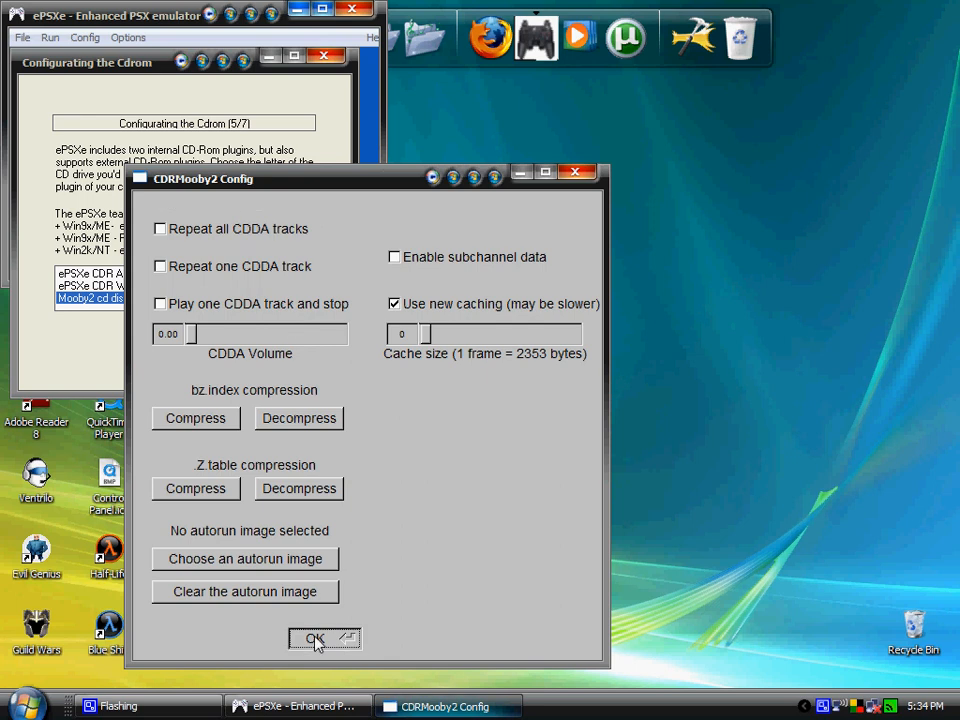
click(292, 364)
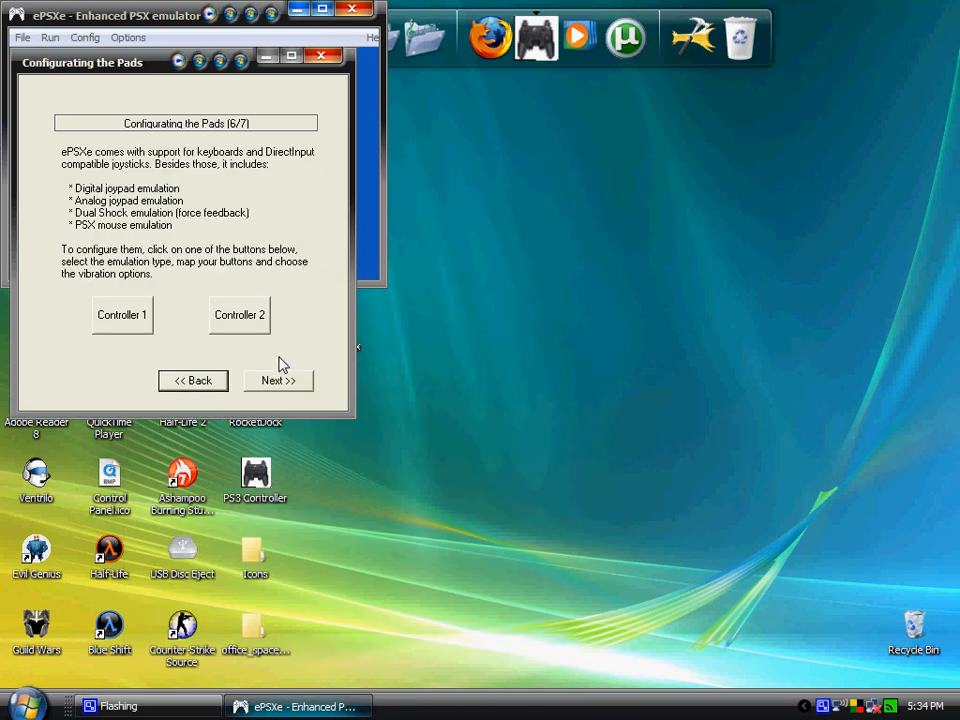
- Map the Select button of controller 1 to D, accept the pad layout, and finish the configuration wizard
click(114, 320)
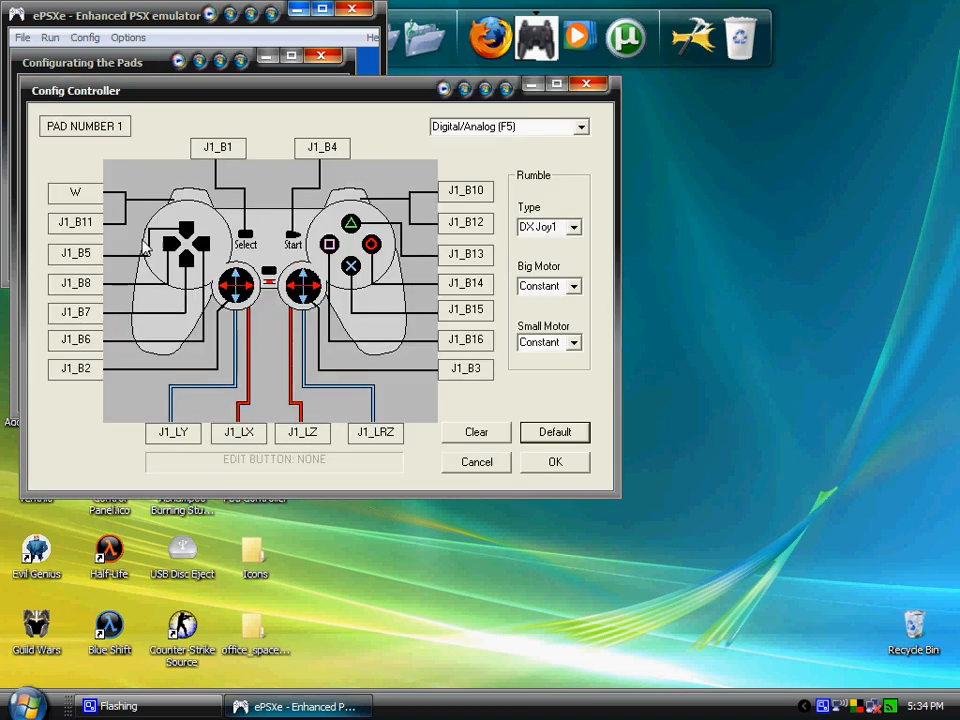
click(228, 150)
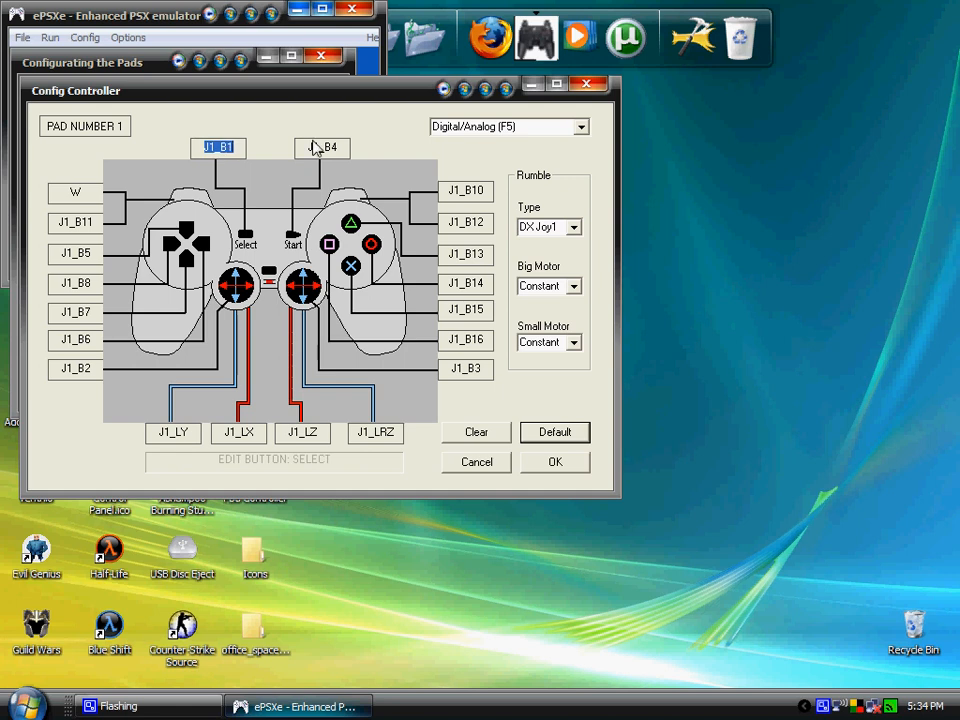
key(d)
click(561, 462)
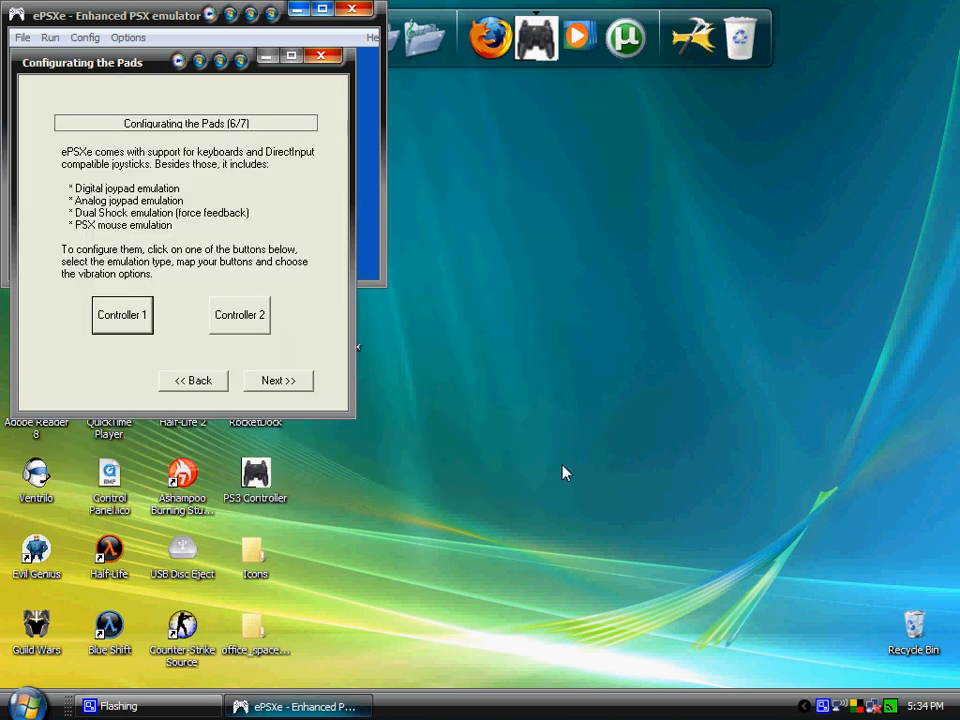
click(300, 386)
click(295, 265)
- Open the settings of Pete's PSX D3D renderer from the video configuration and set the FPS limit to 70
click(85, 37)
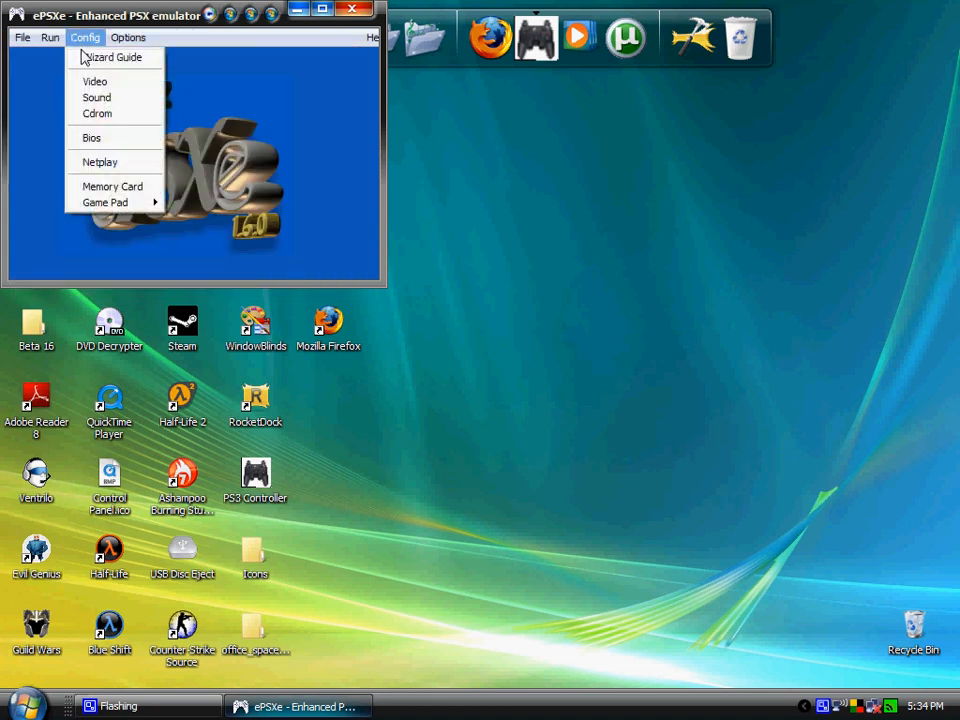
click(95, 82)
click(168, 190)
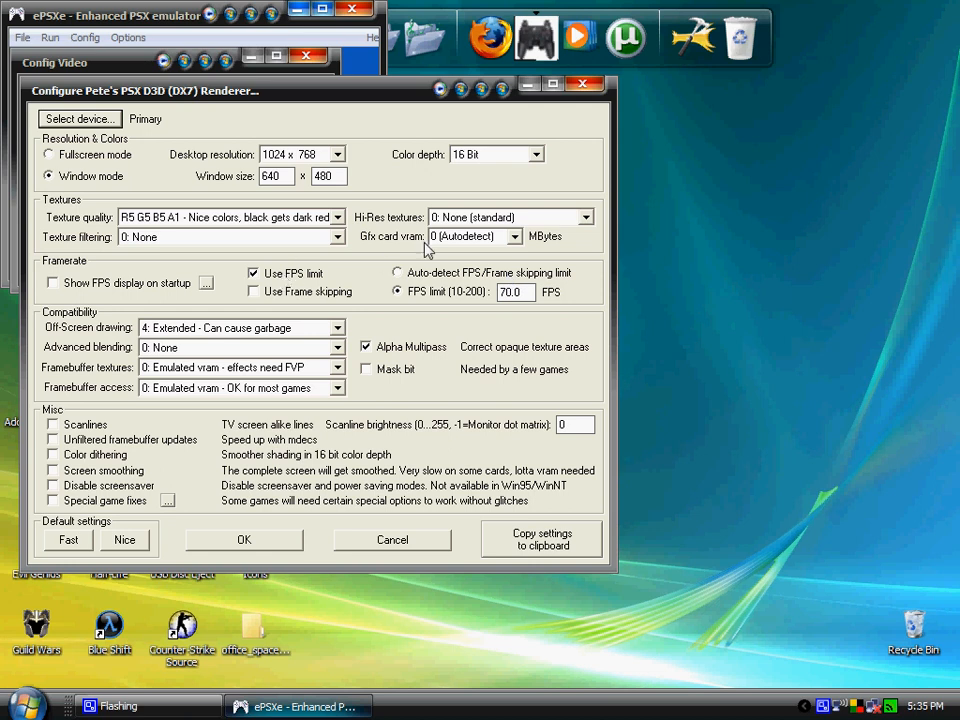
double_click(524, 292)
key(BackSpace)
text(65)
text(0)
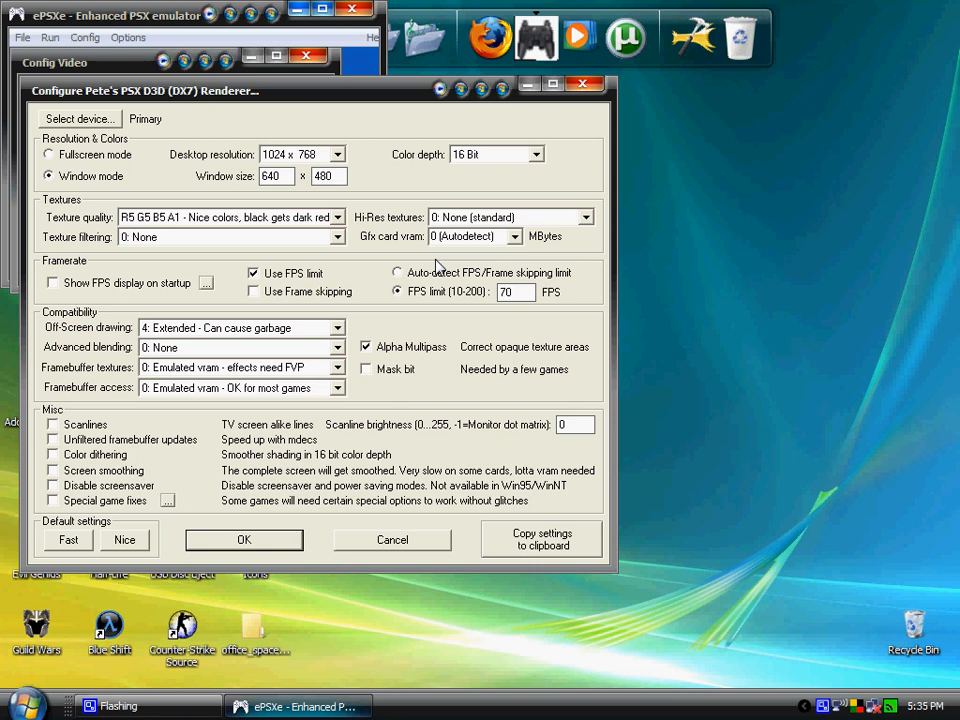
- Try the off-screen drawing modes 2: Standard and 3: Enhanced in the renderer's compatibility settings
click(336, 329)
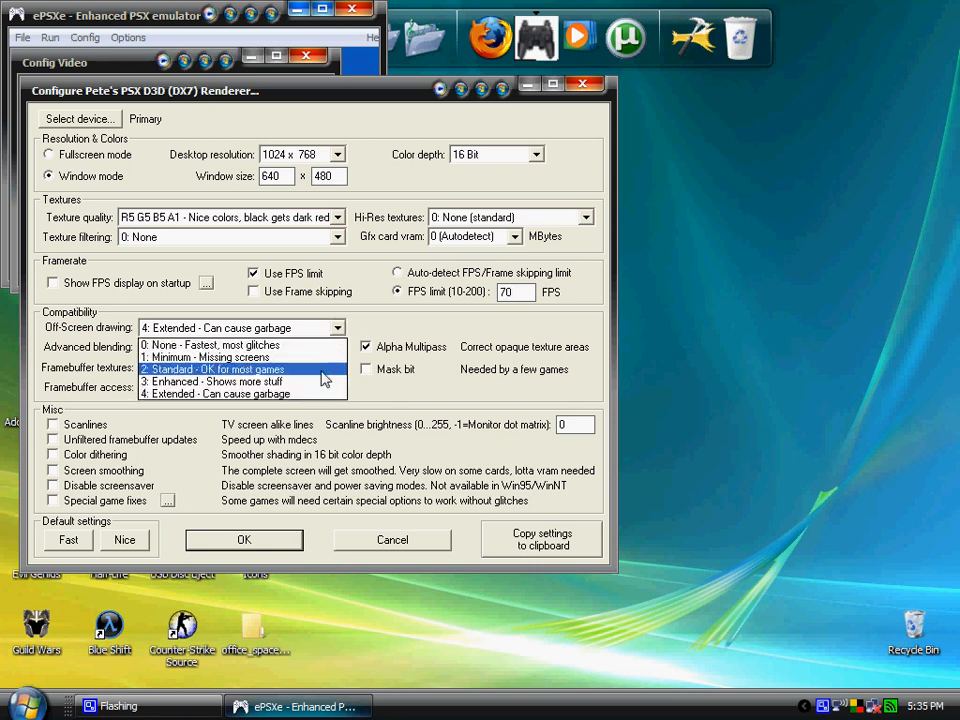
click(321, 370)
click(340, 333)
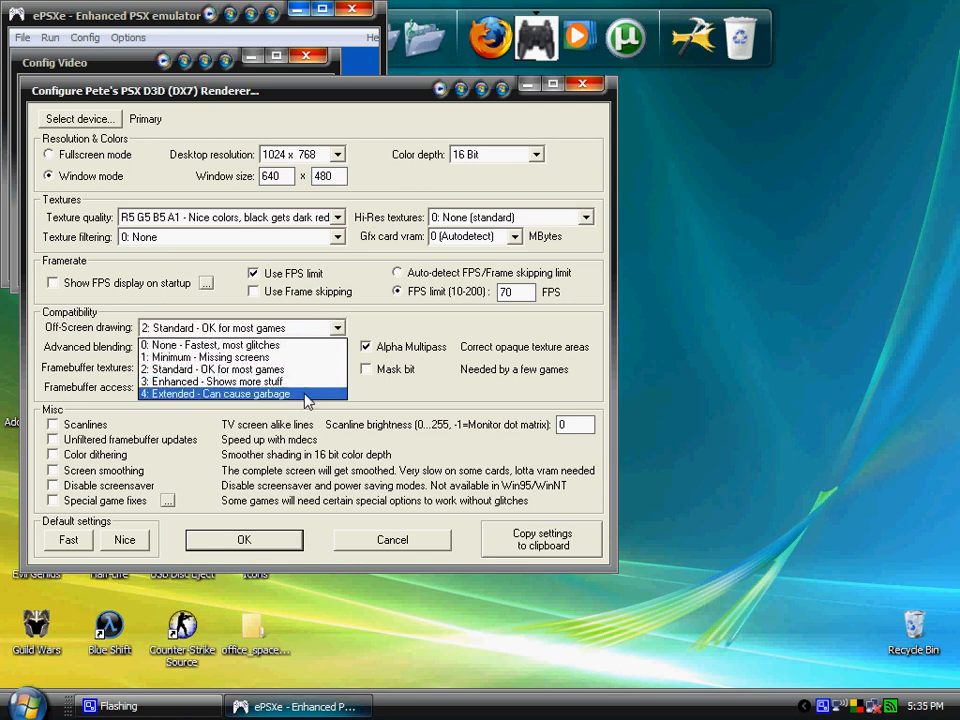
click(311, 369)
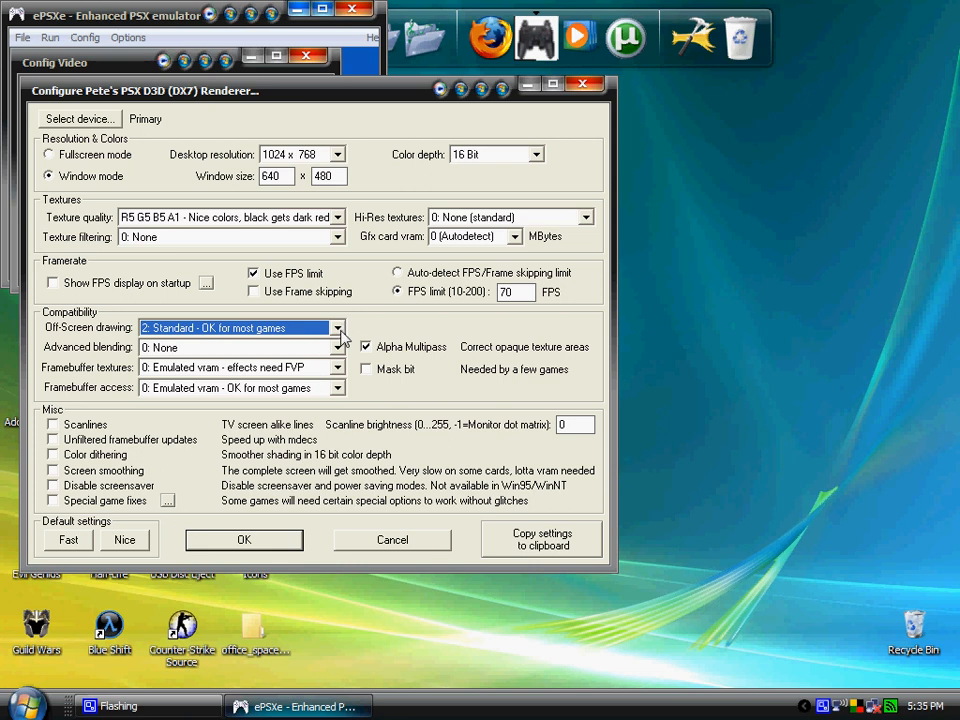
click(339, 330)
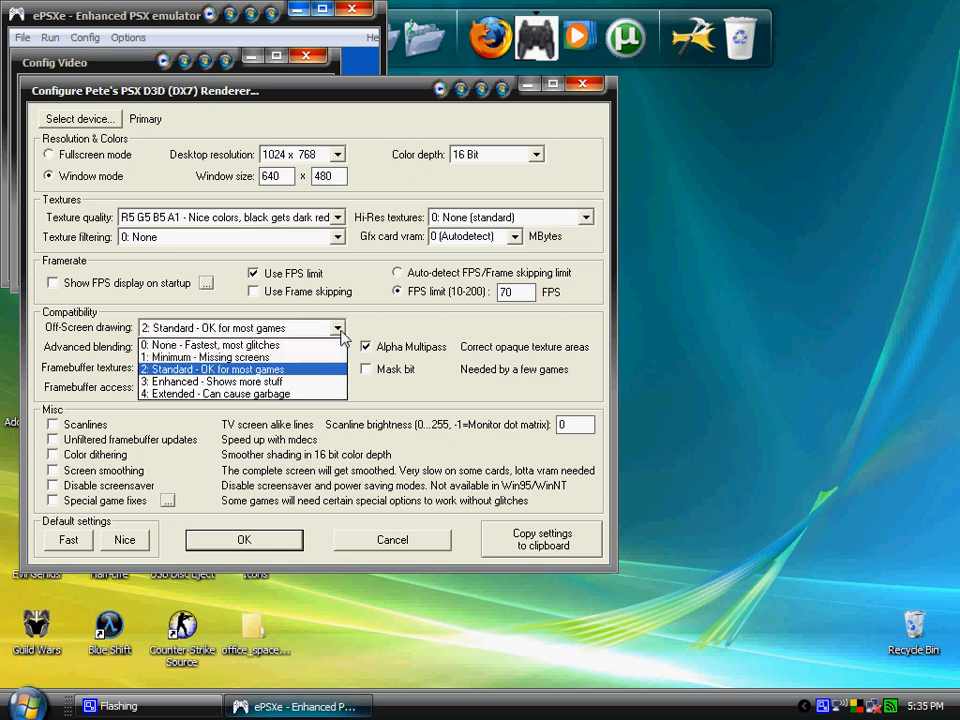
click(318, 383)
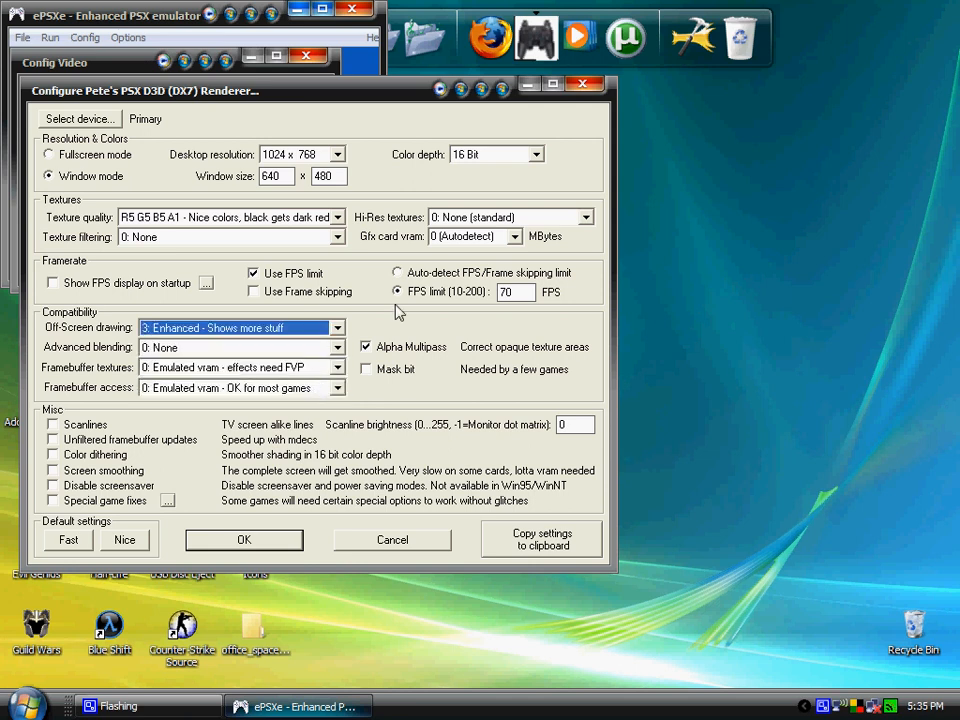
- Set off-screen drawing to 4: Extended, and accept both the renderer settings and the video configuration
click(310, 332)
click(289, 394)
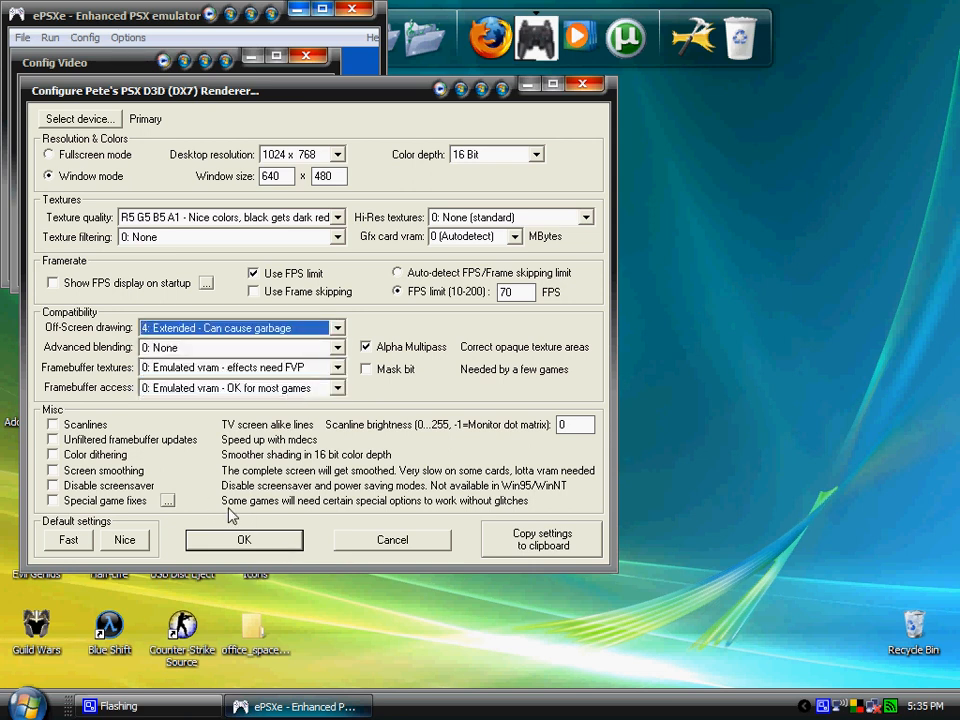
click(242, 540)
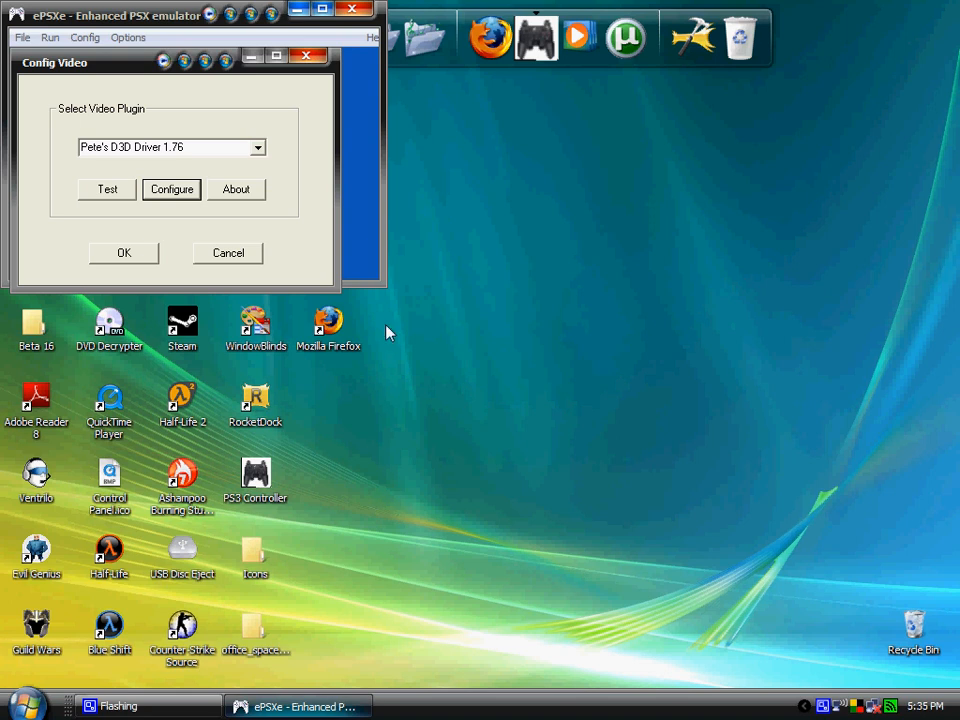
click(124, 252)
- Review the settings of Pete's DSound Audio Driver 1.15 in the sound configuration and accept them as they are
click(84, 37)
click(90, 97)
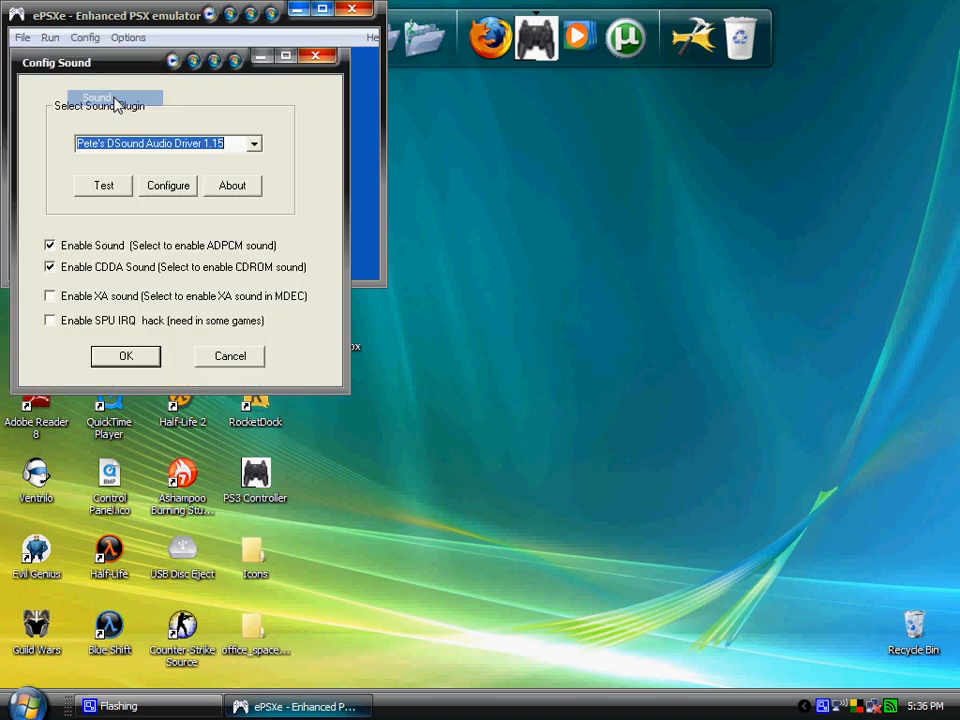
click(150, 185)
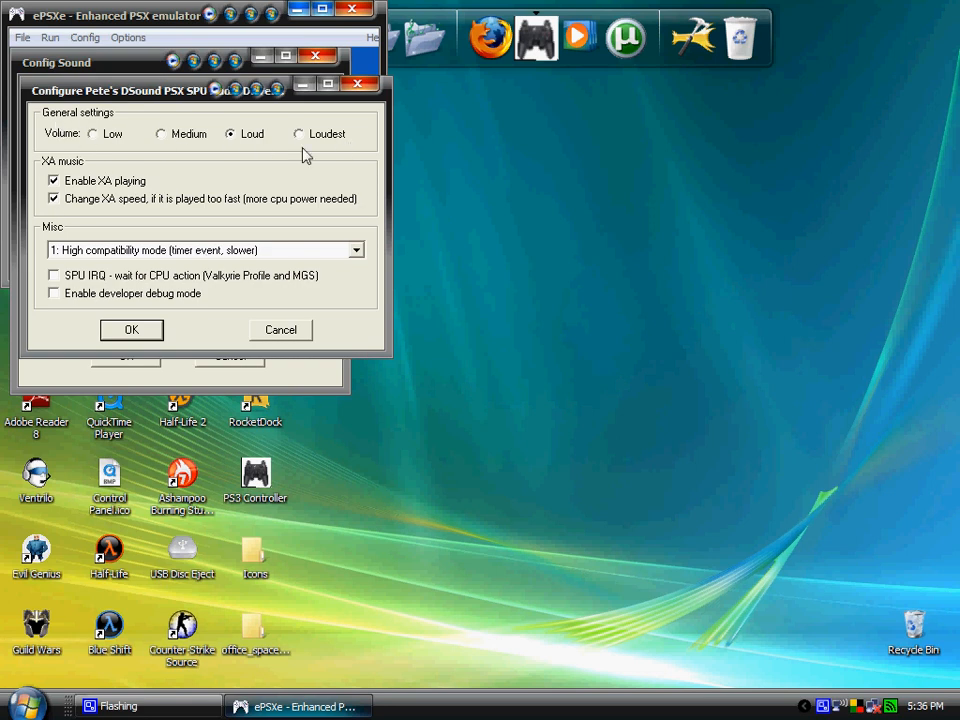
click(135, 329)
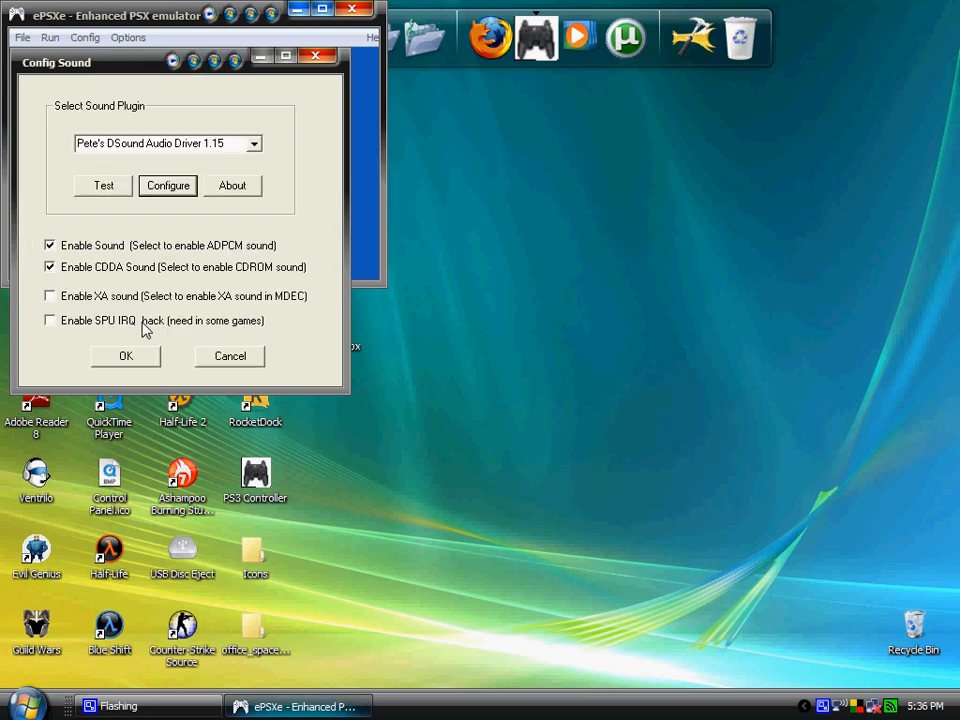
click(125, 356)
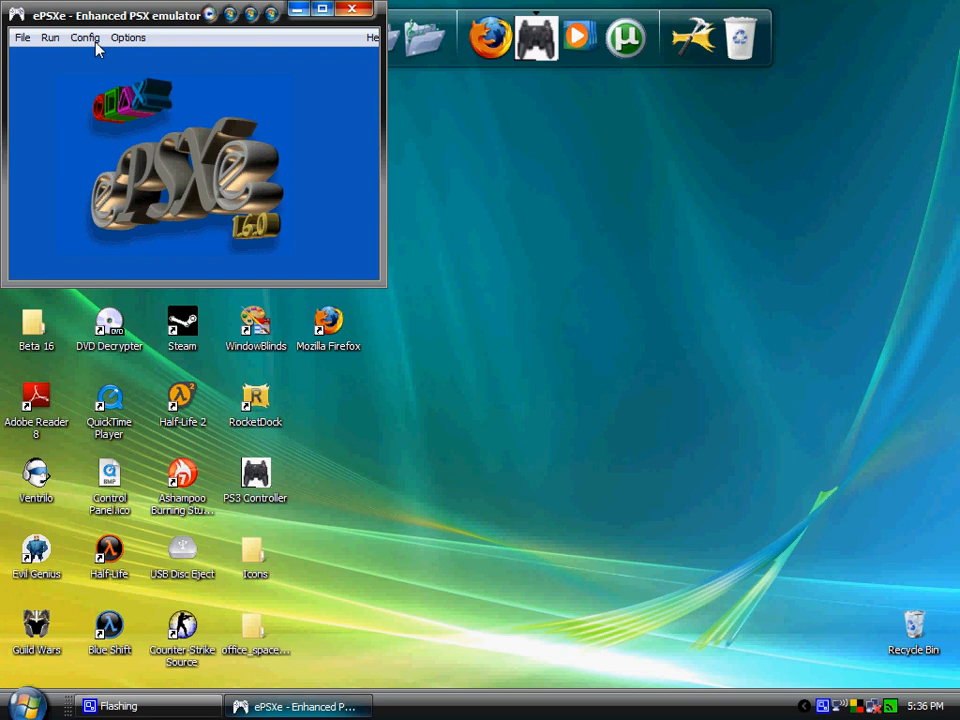
click(126, 40)
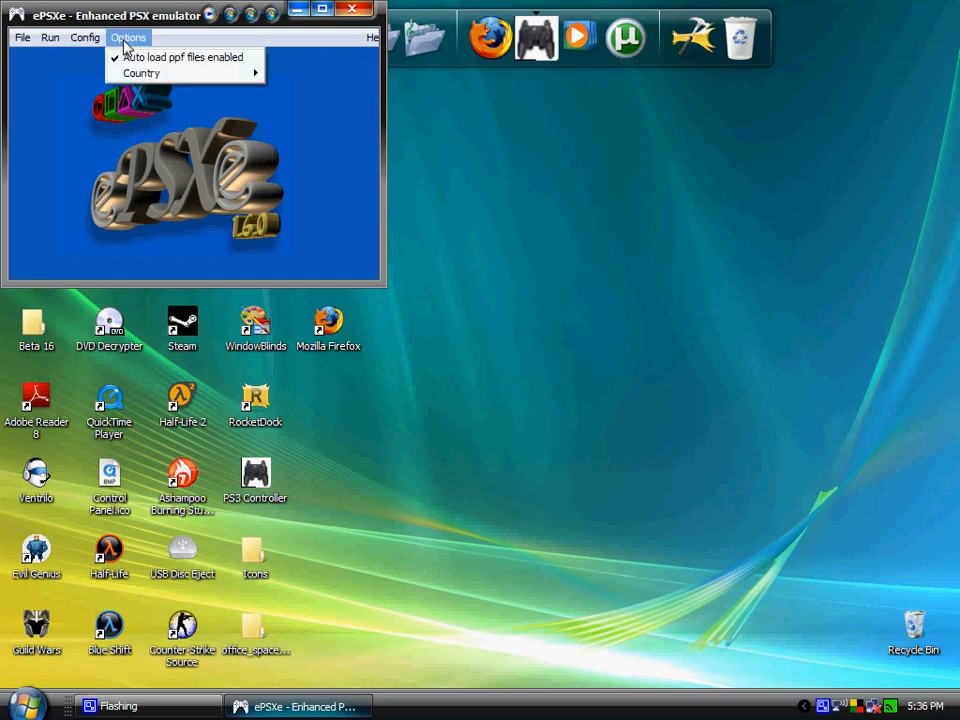
mouse_move(44, 38)
click(97, 23)
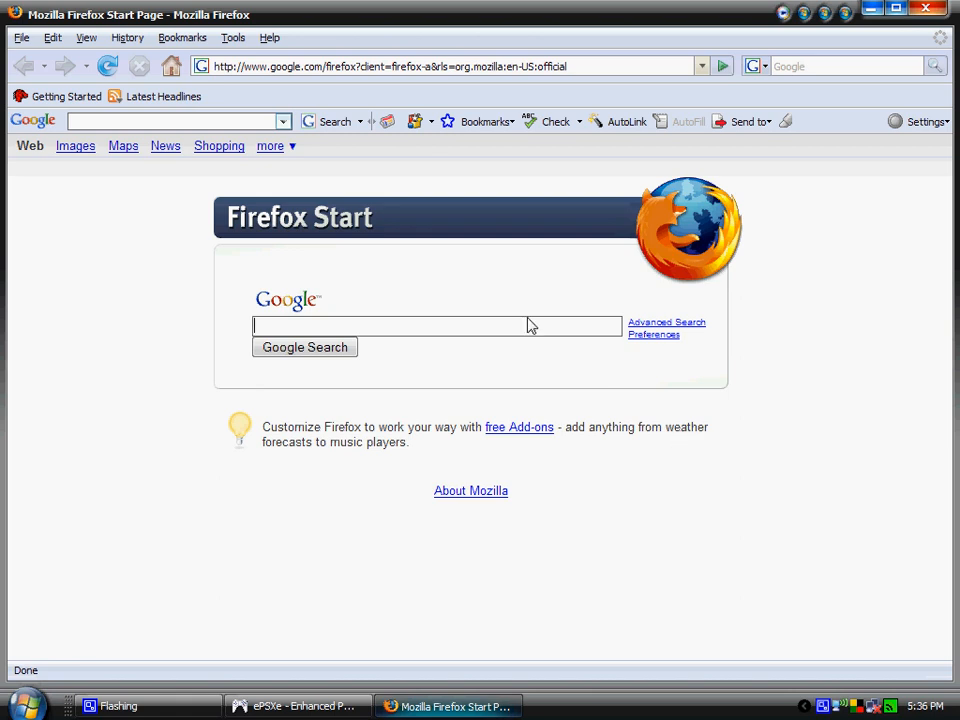
click(368, 70)
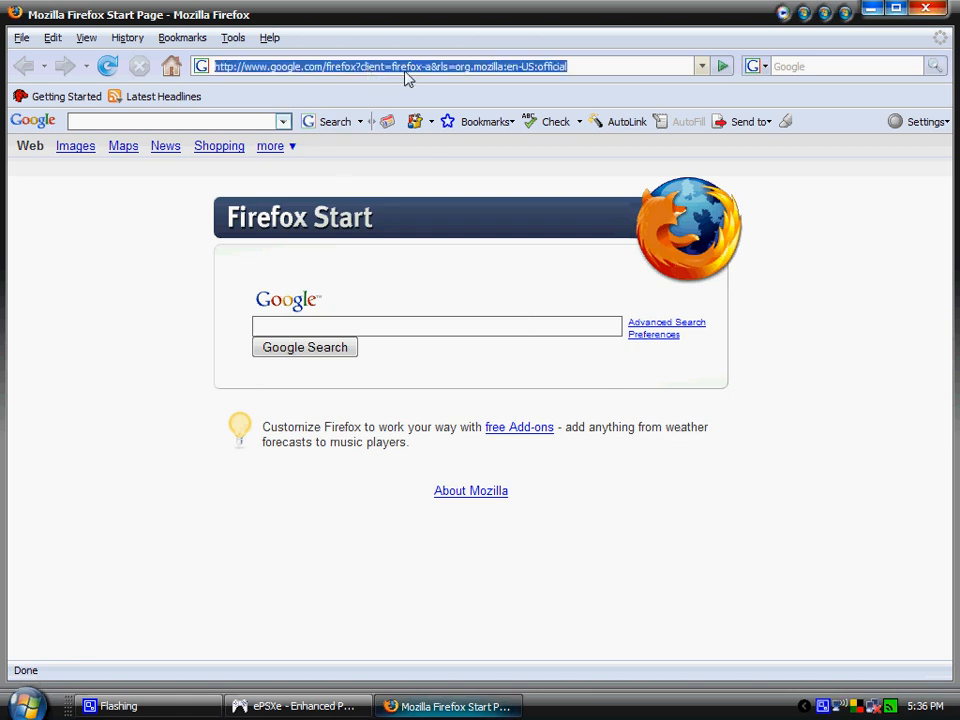
key(BackSpace)
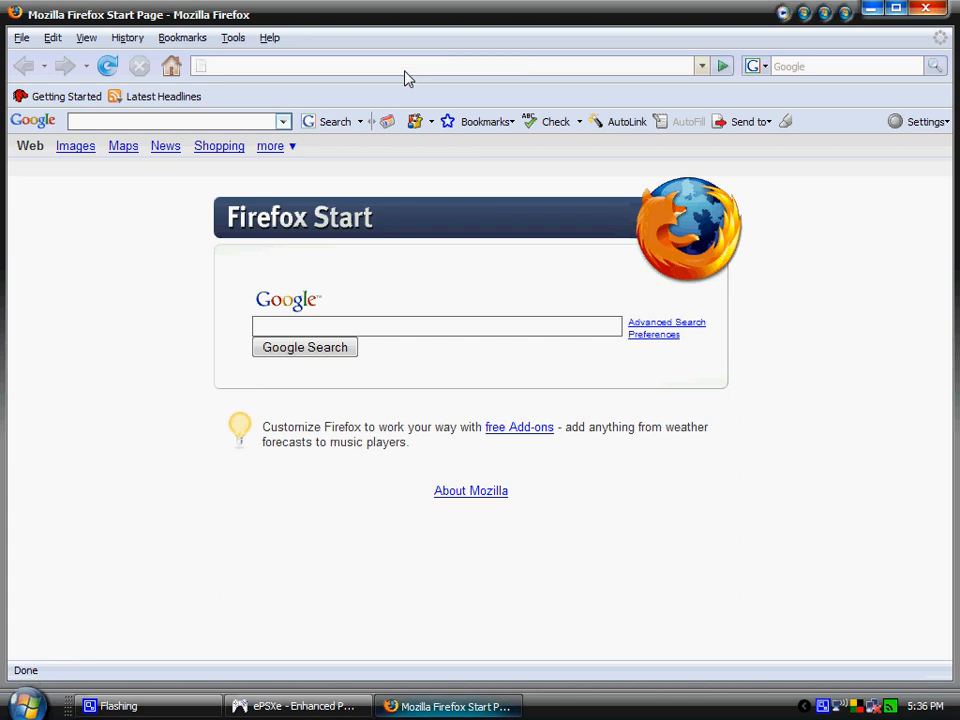
text(www.)
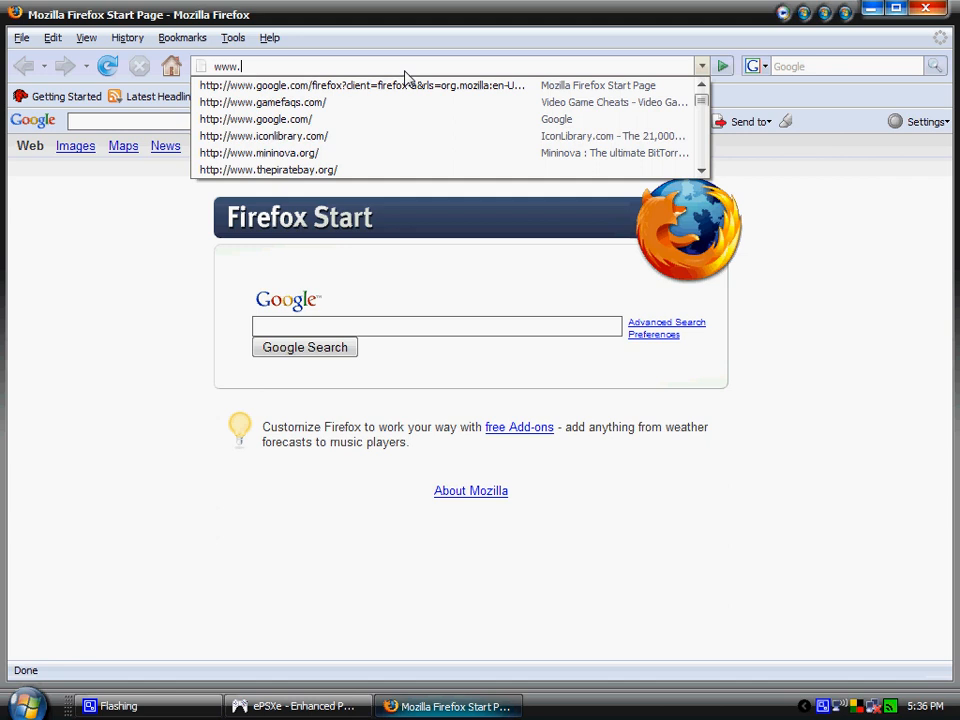
text(minino)
key(BackSpace)
key(BackSpace)
key(BackSpace)
key(BackSpace)
key(BackSpace)
key(BackSpace)
text(ther)
key(BackSpace)
key(BackSpace)
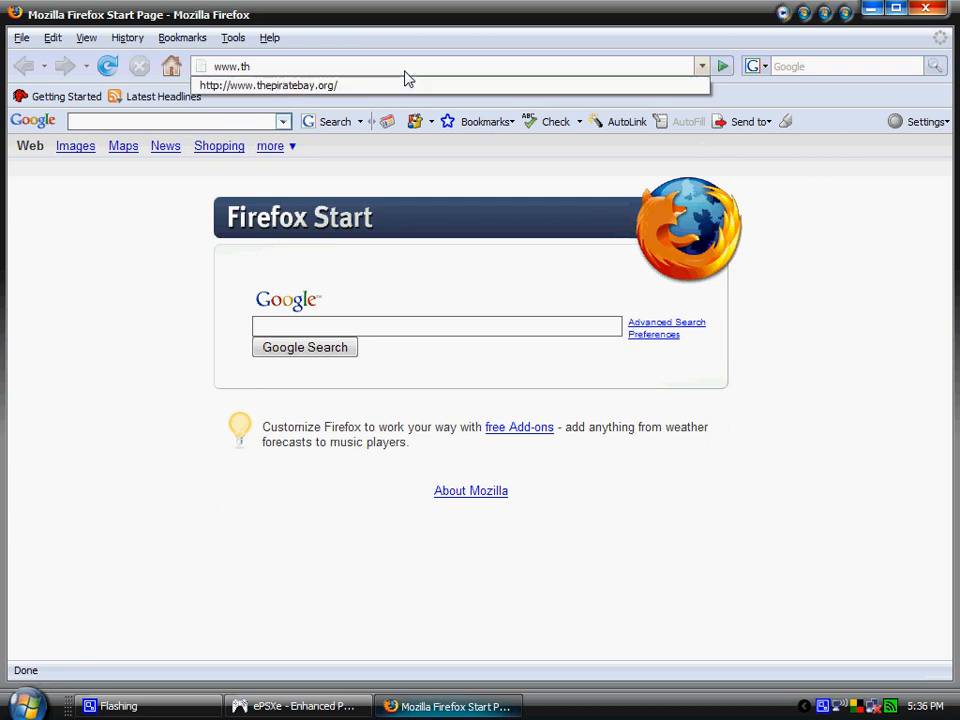
text(e)
key(Down)
key(Return)
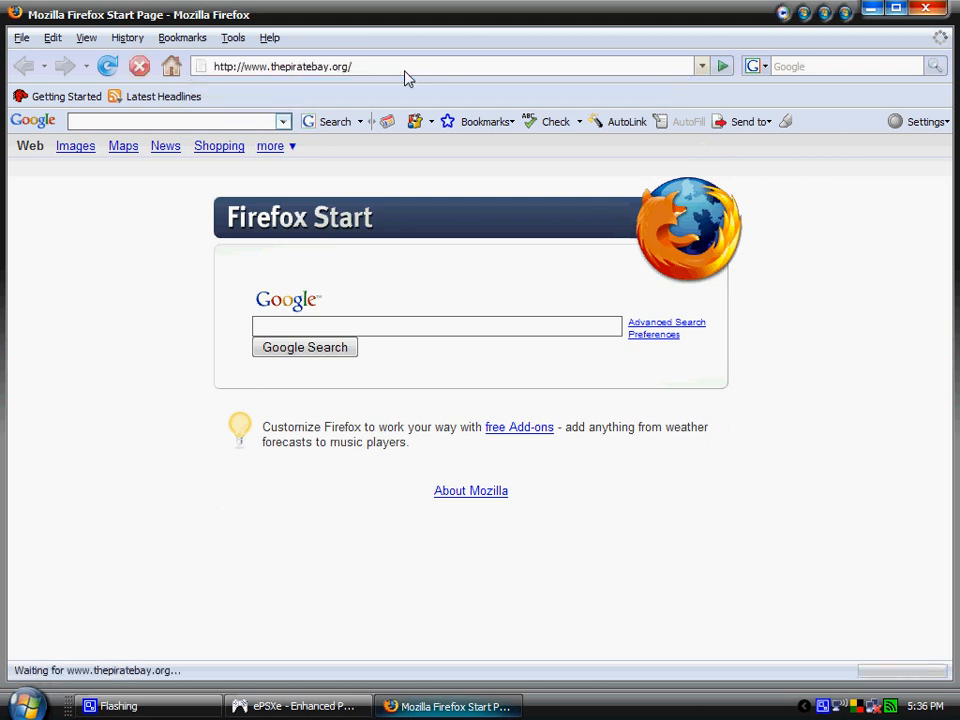
- Search the torrent site for "Final Fantasy Vii" and look through the results sorted by seeders
click(345, 478)
text(Final)
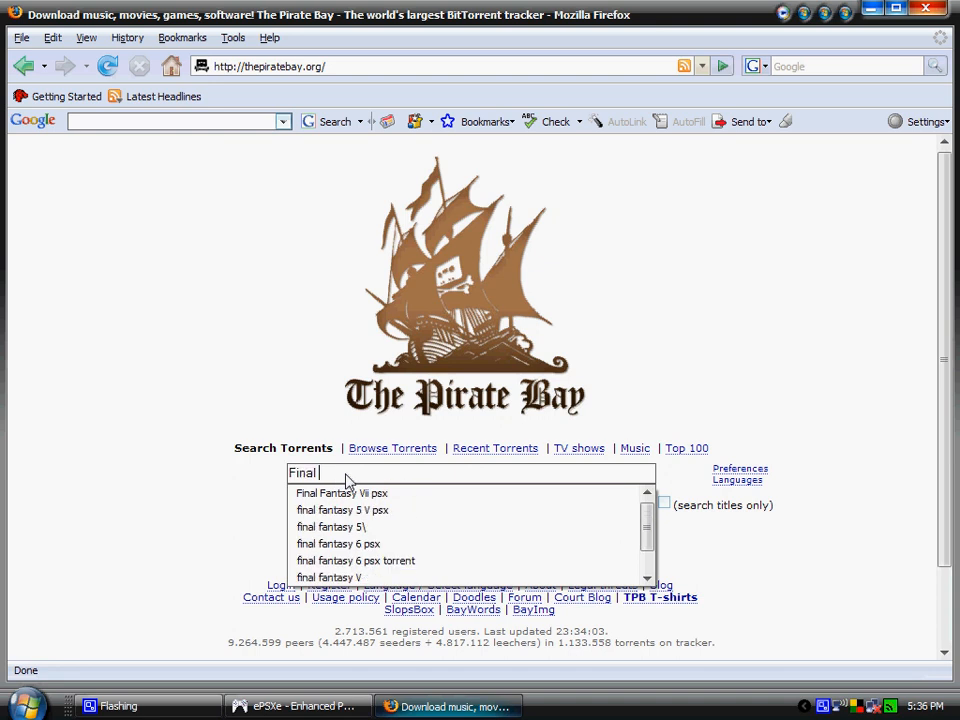
text( Fantasy Vii)
key(Return)
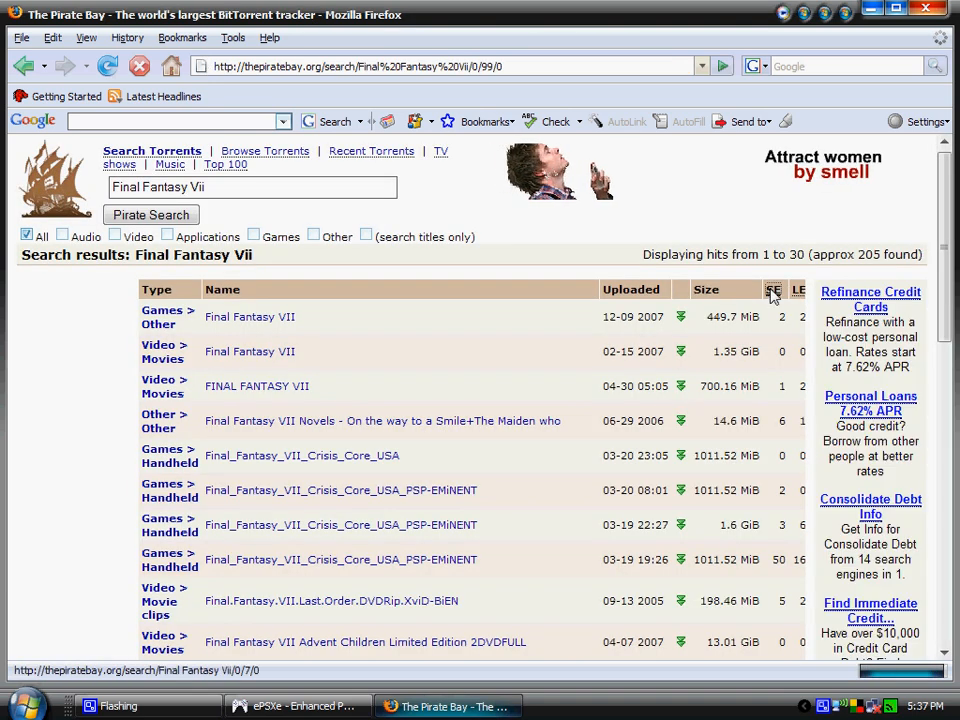
click(773, 292)
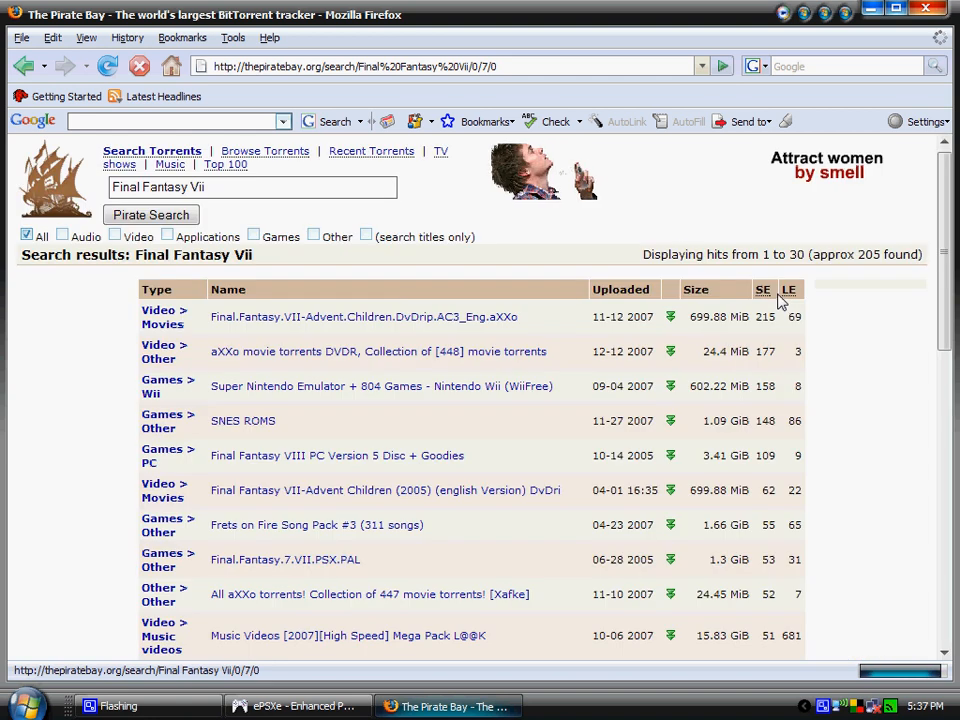
scroll(540, 370, down, 3)
scroll(450, 403, up, 3)
- Narrow the search to "Final Fantasy Vii psx" with results sorted by seeders, and close the browser
click(247, 193)
text(psx)
key(Return)
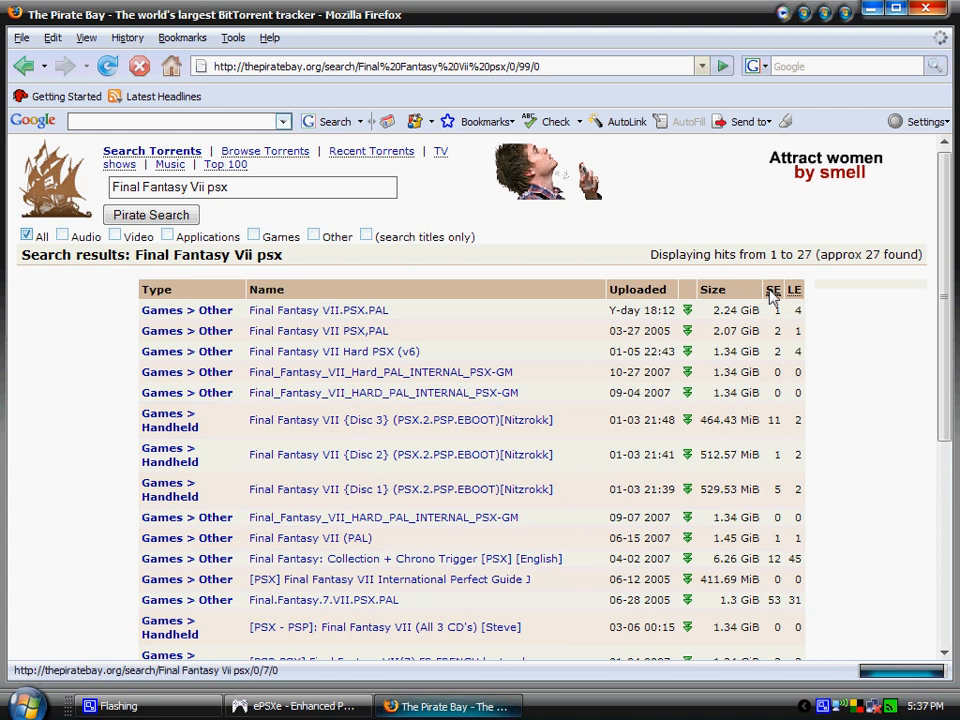
click(772, 290)
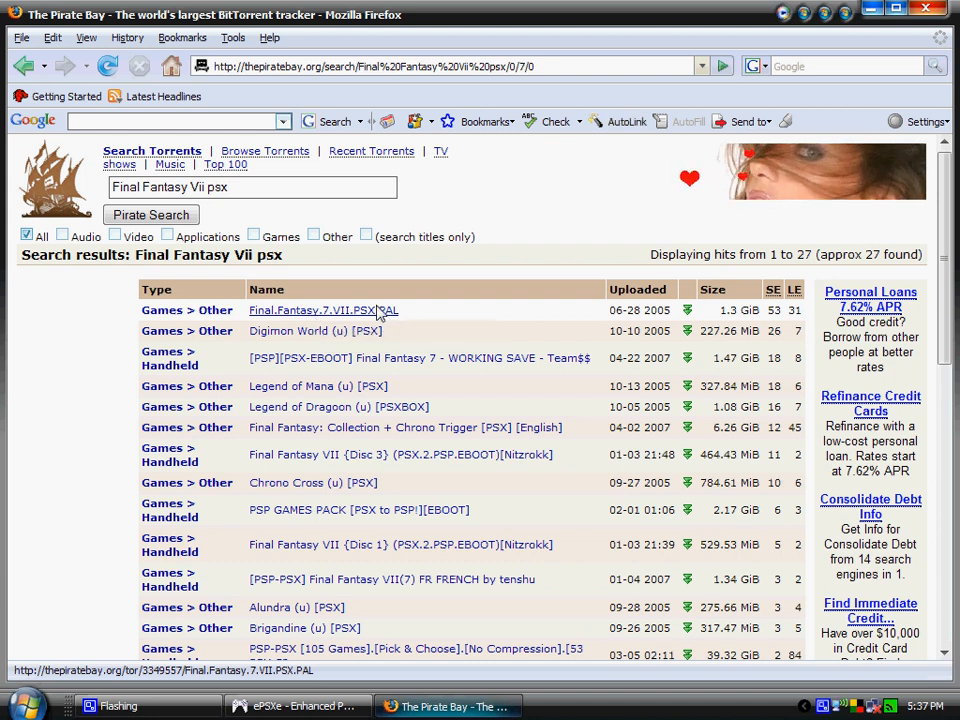
click(926, 14)
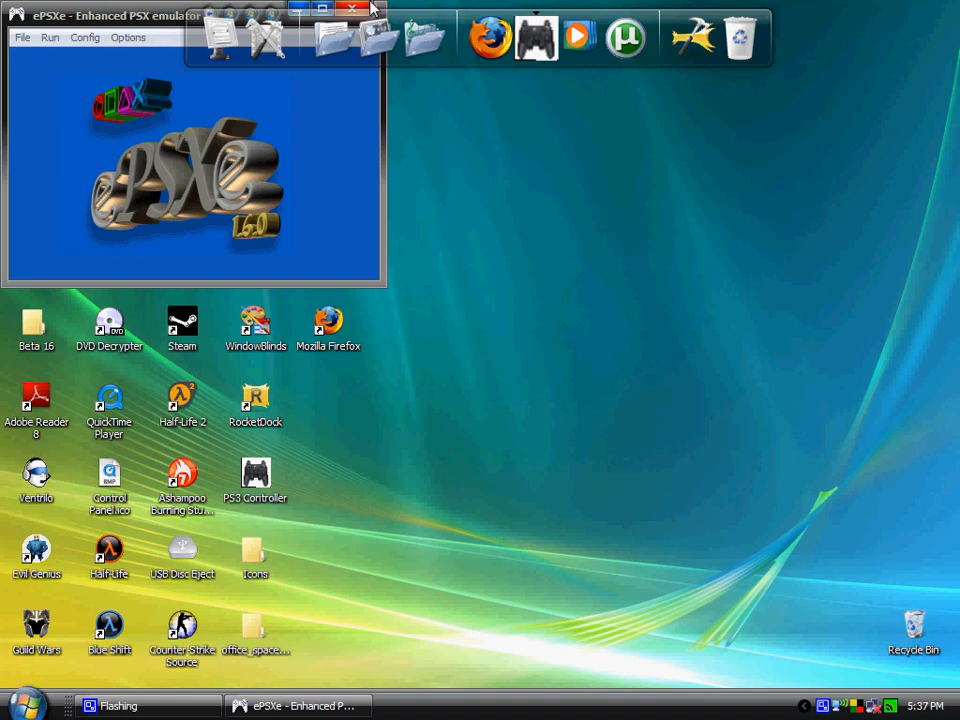
- Run a game from its ISO disc image in the ePSXe emulator
click(84, 12)
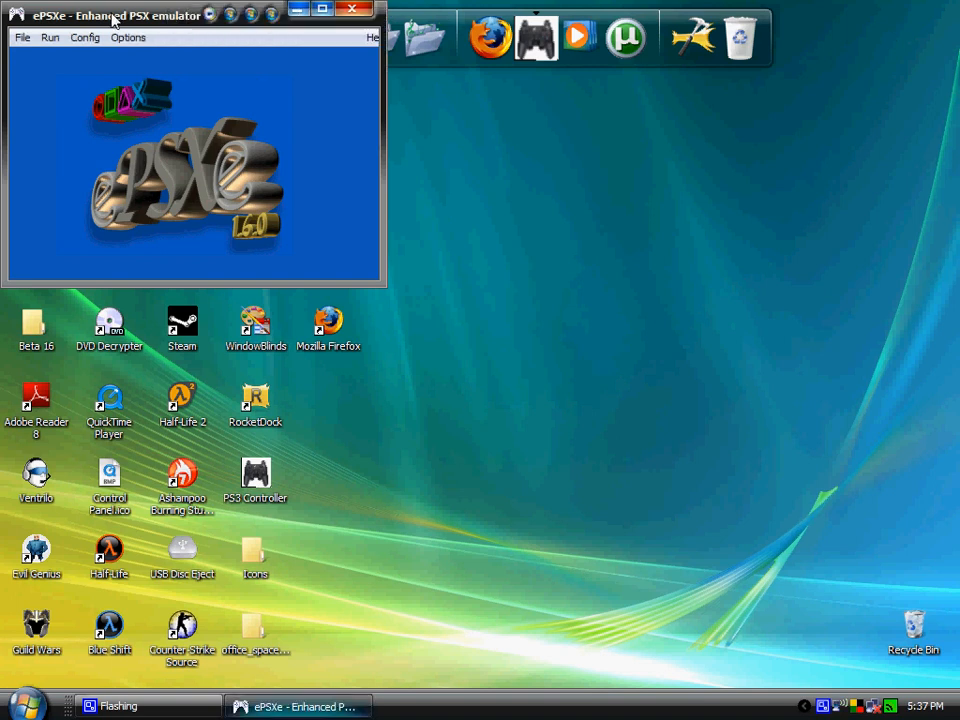
click(16, 38)
click(40, 73)
click(205, 122)
click(505, 394)
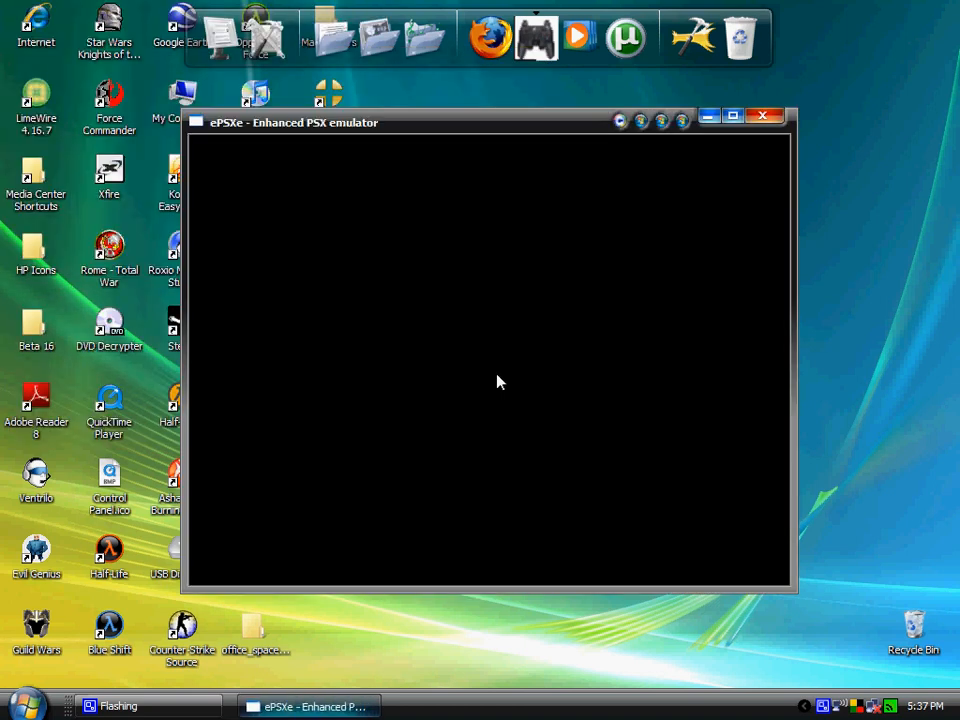